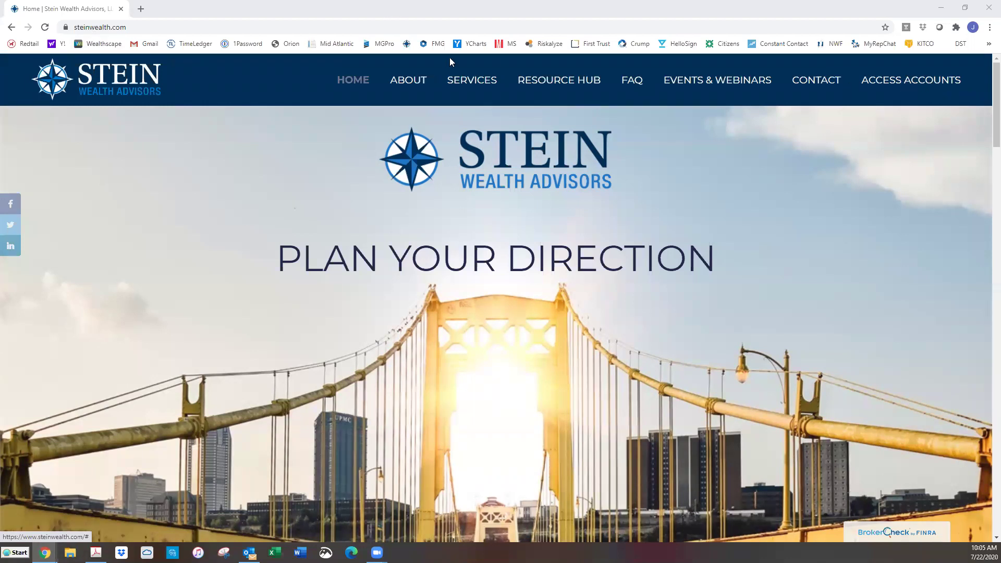
Step: Go to the Access Your Accounts page from the site's top navigation bar
click(929, 83)
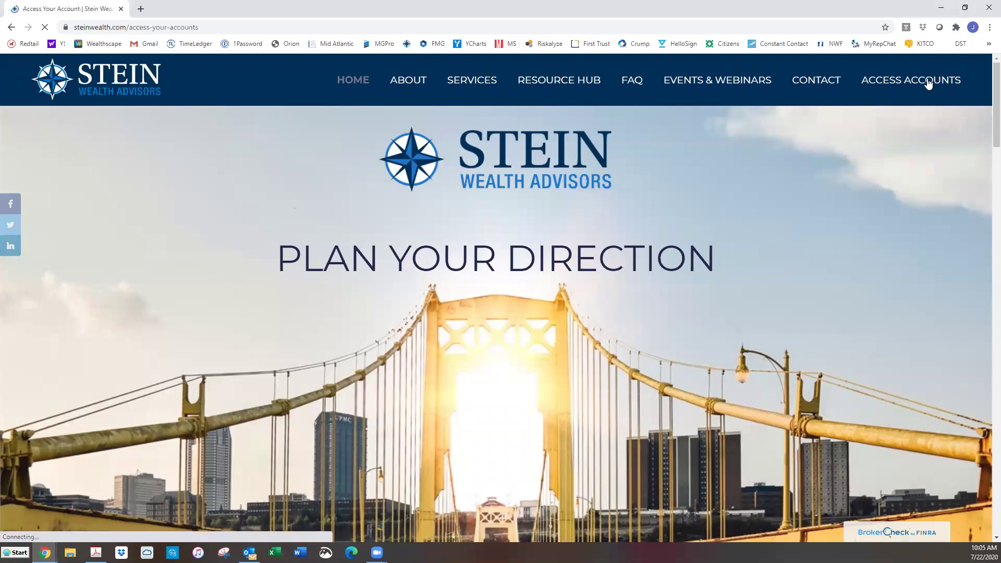
Step: Scroll down to the Wealthscape Investor login and go to its sign-in page
scroll(929, 84, down, 2)
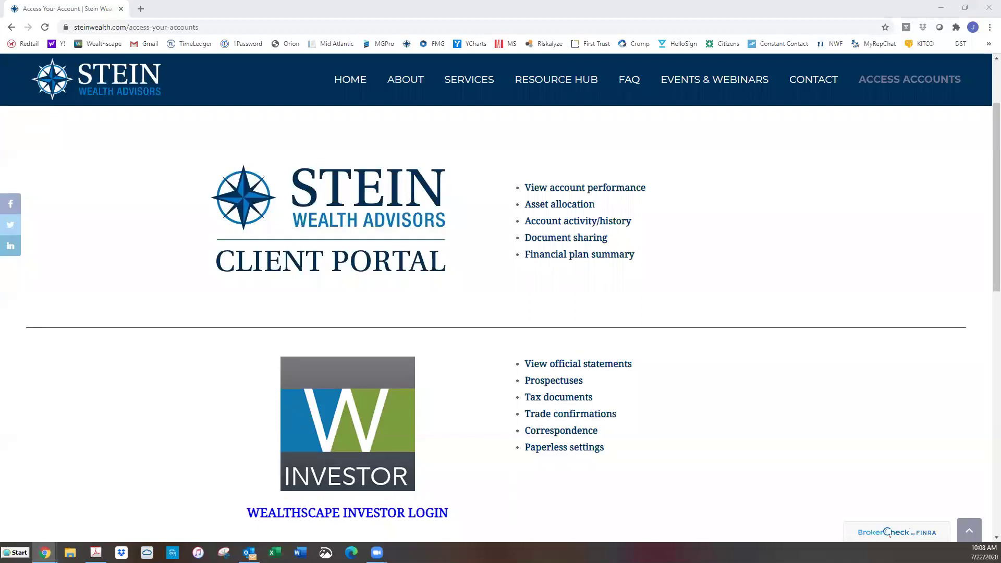
click(314, 468)
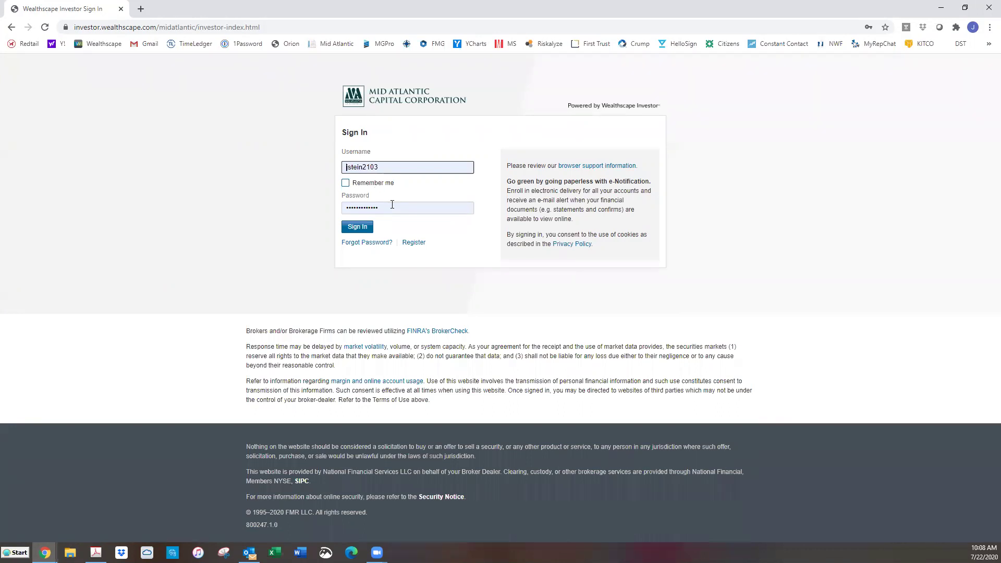
Step: Check the Forgot Password page, return to Sign In, and select the username field
click(383, 244)
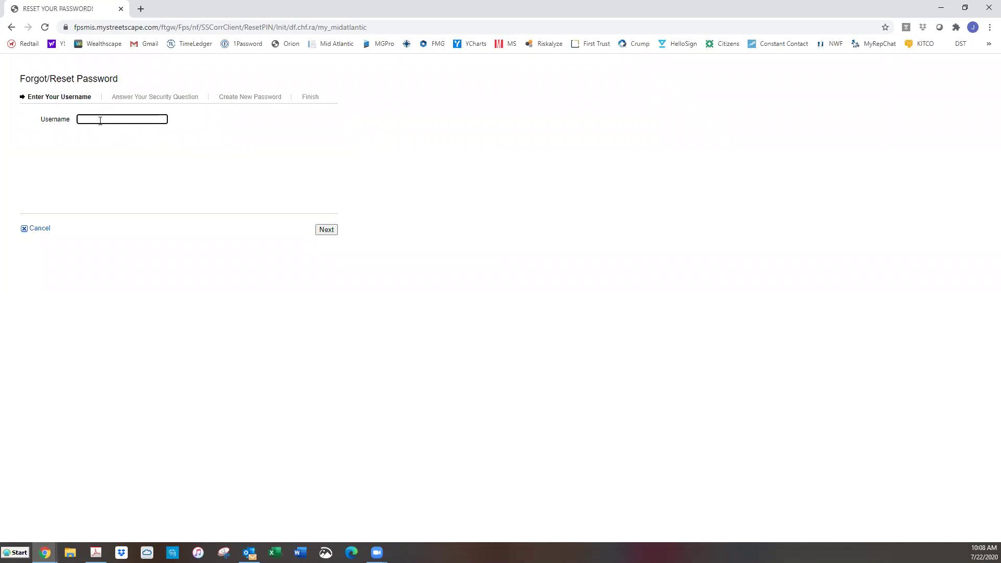
click(11, 28)
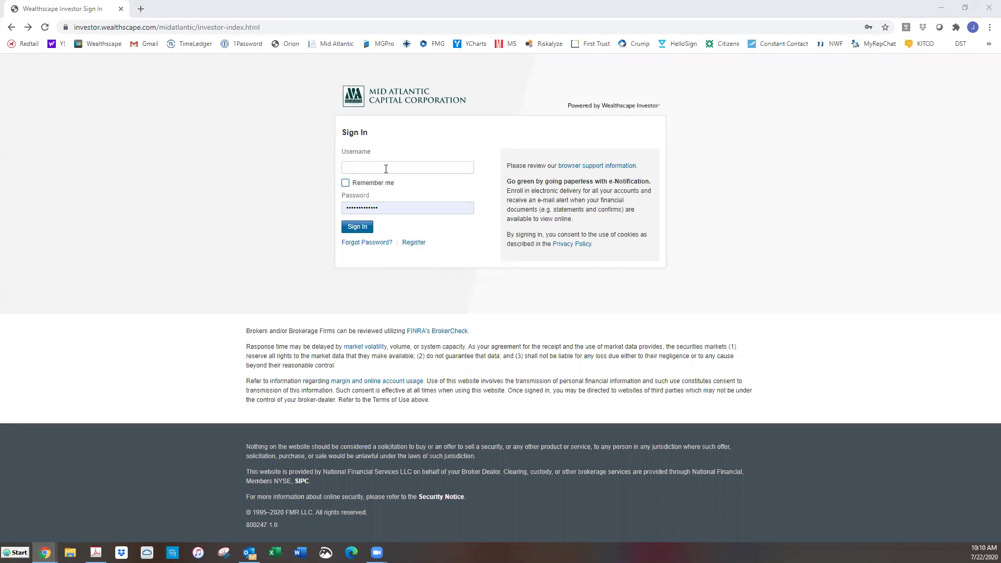
click(385, 169)
Step: Paste the demo account's username and password, then sign in
key(ctrl+v)
click(398, 207)
key(ctrl+v)
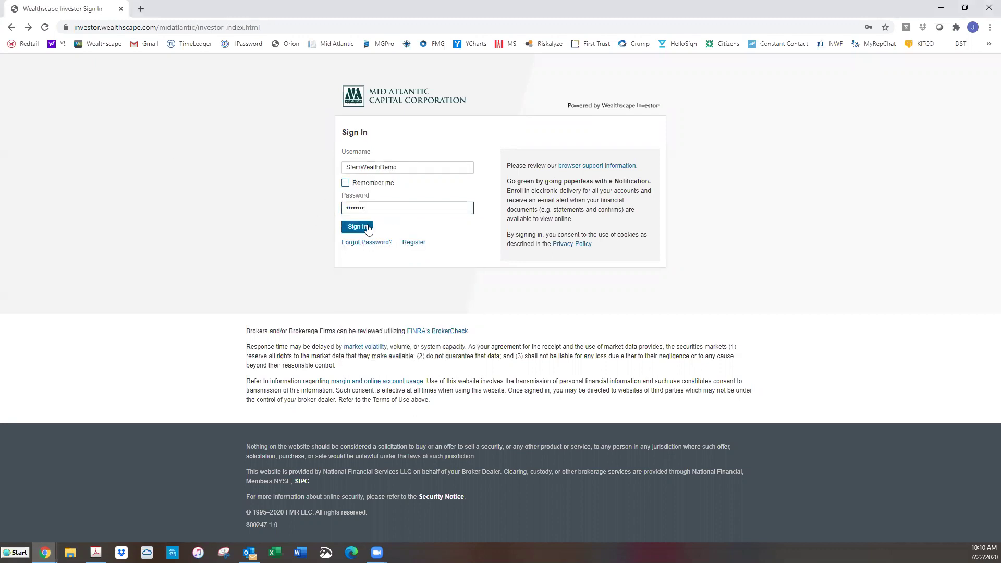
click(357, 227)
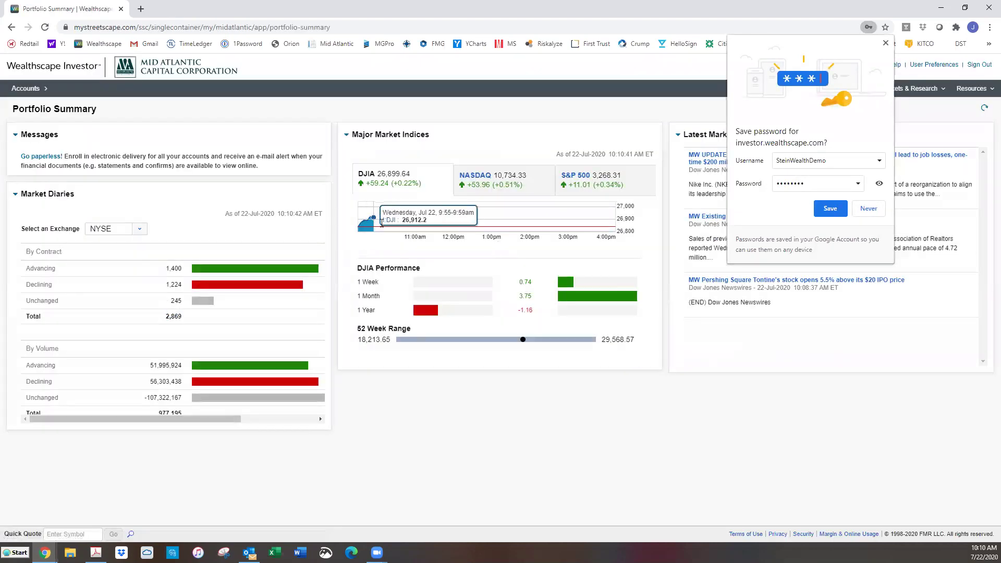
Step: Dismiss the save-password offer and show the Portfolio Summary account list
click(886, 43)
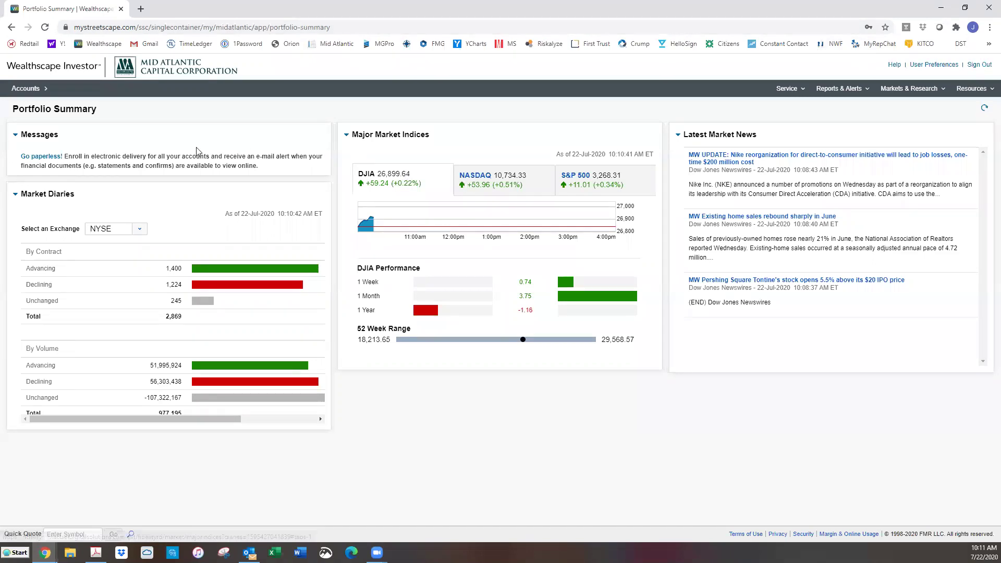
click(36, 94)
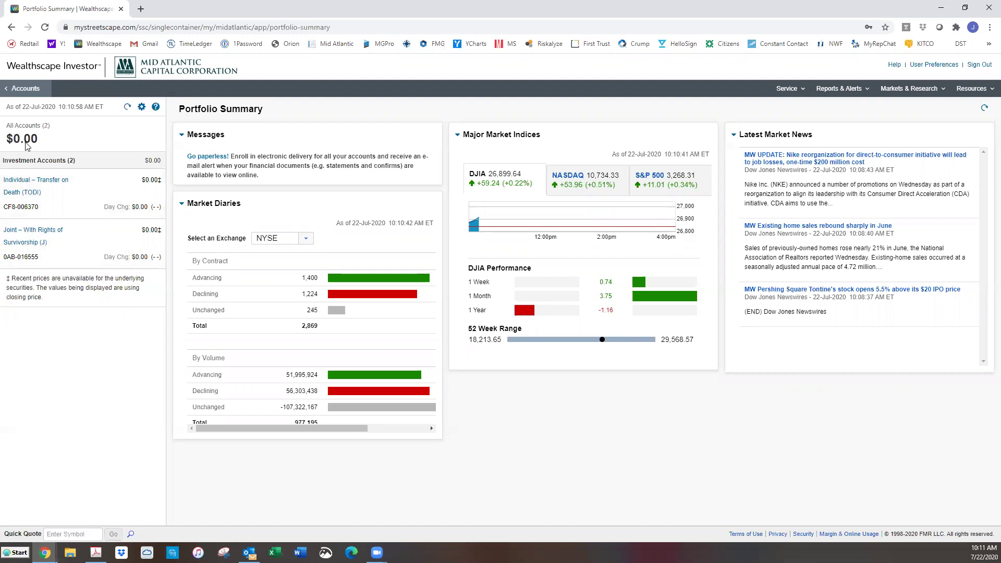
Step: Enter new nicknames for both accounts in Update Account Names, save, and close the form
click(141, 108)
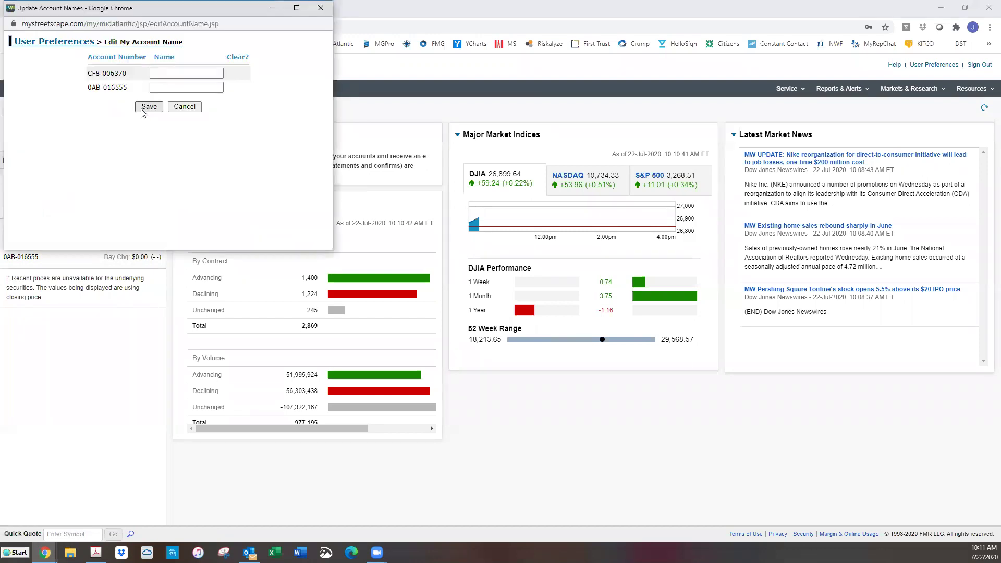
click(168, 76)
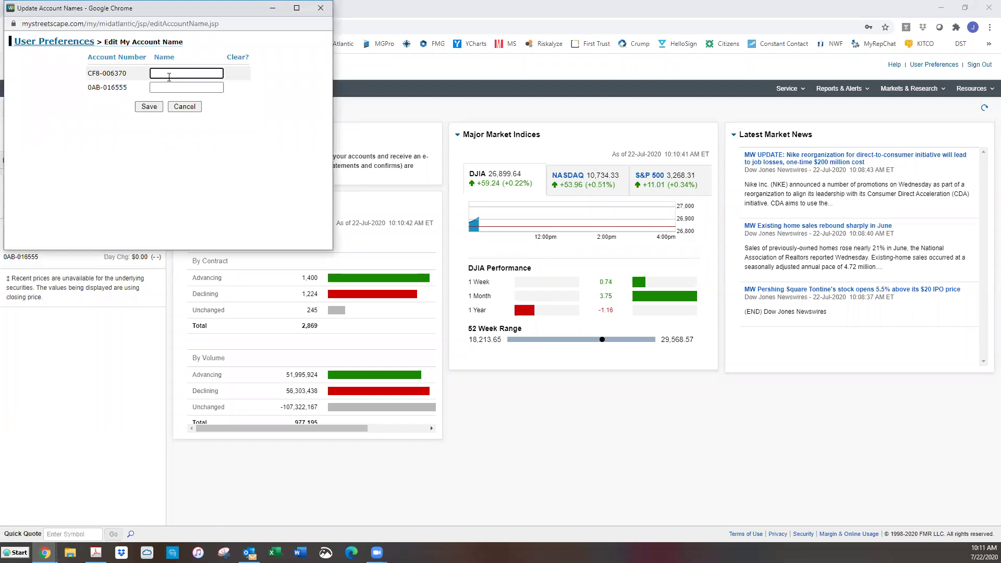
text(Josh And)
key(Tab)
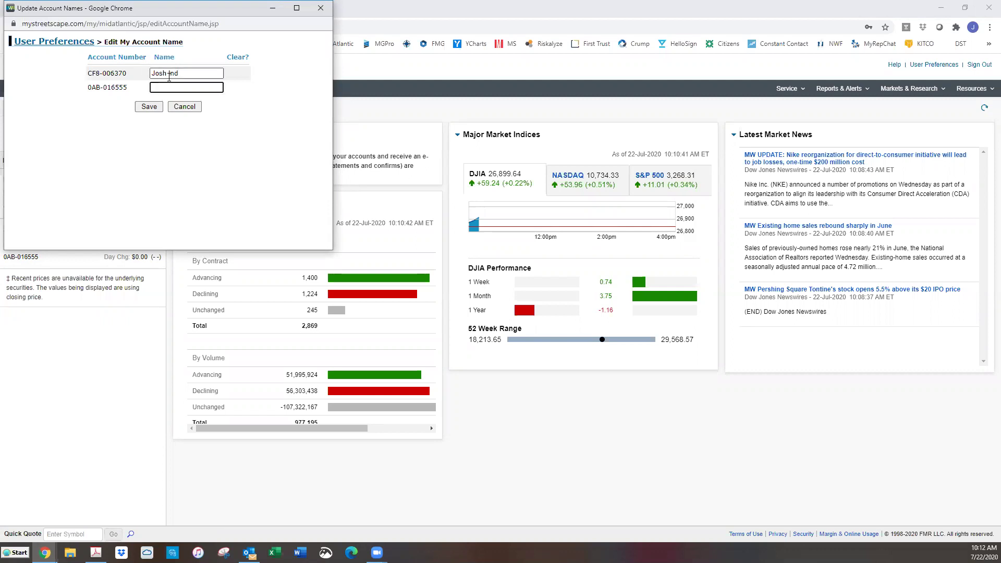
text(Stein Joint)
click(148, 107)
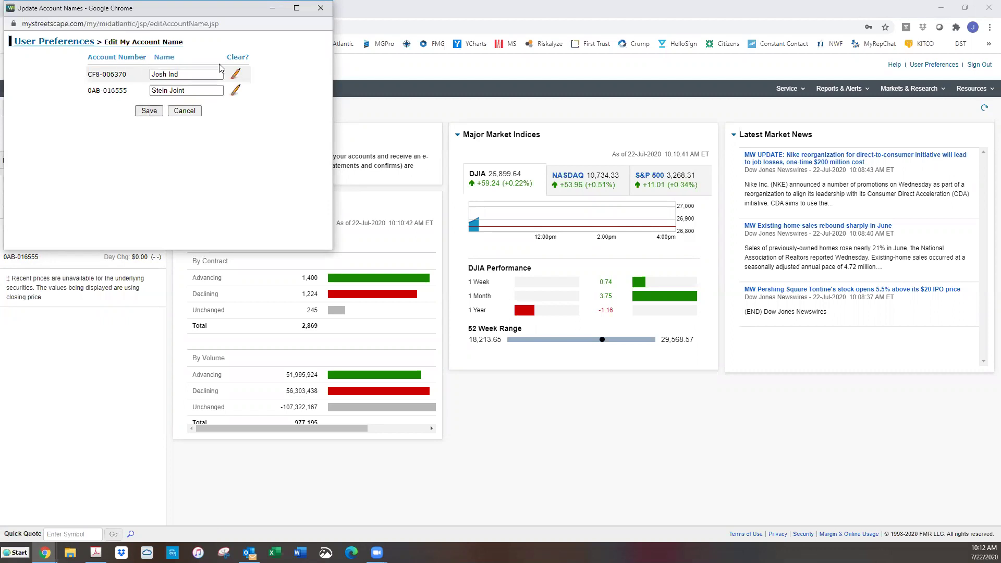
click(315, 9)
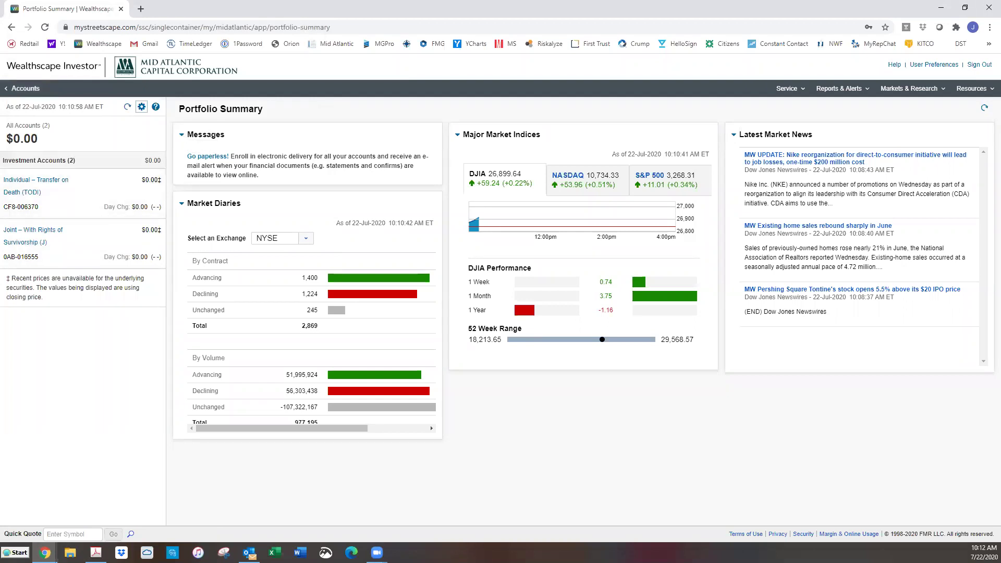
click(35, 191)
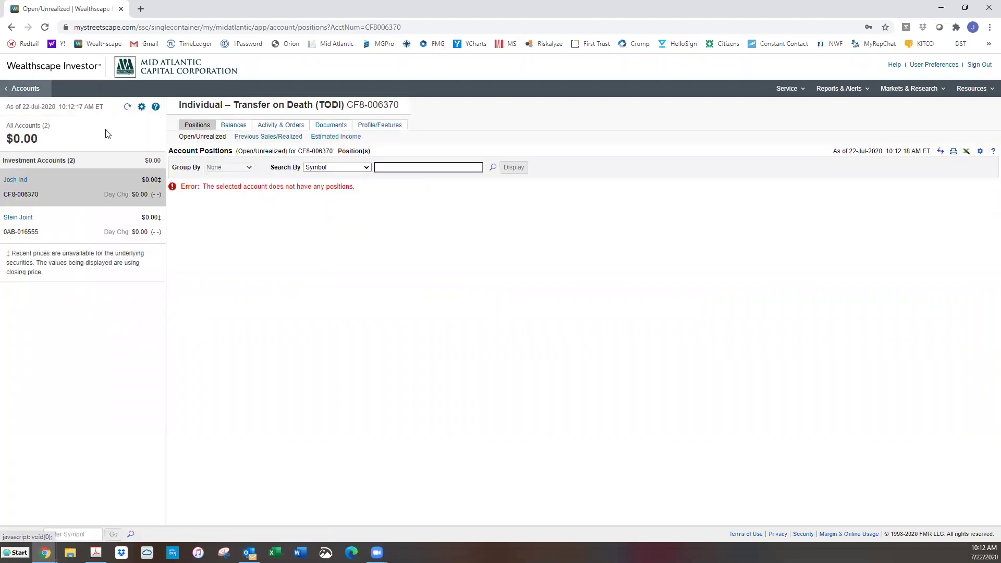
click(142, 107)
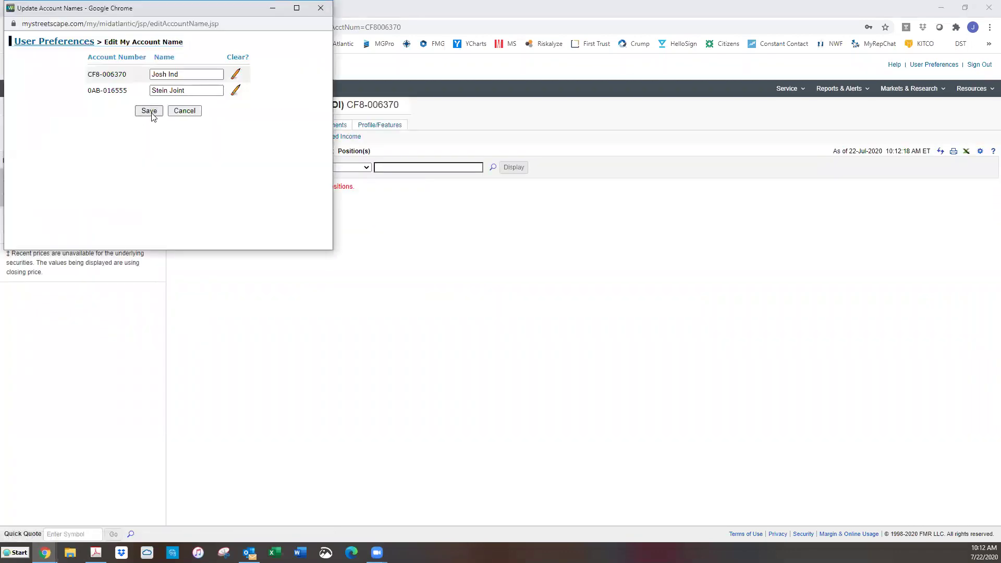
click(320, 9)
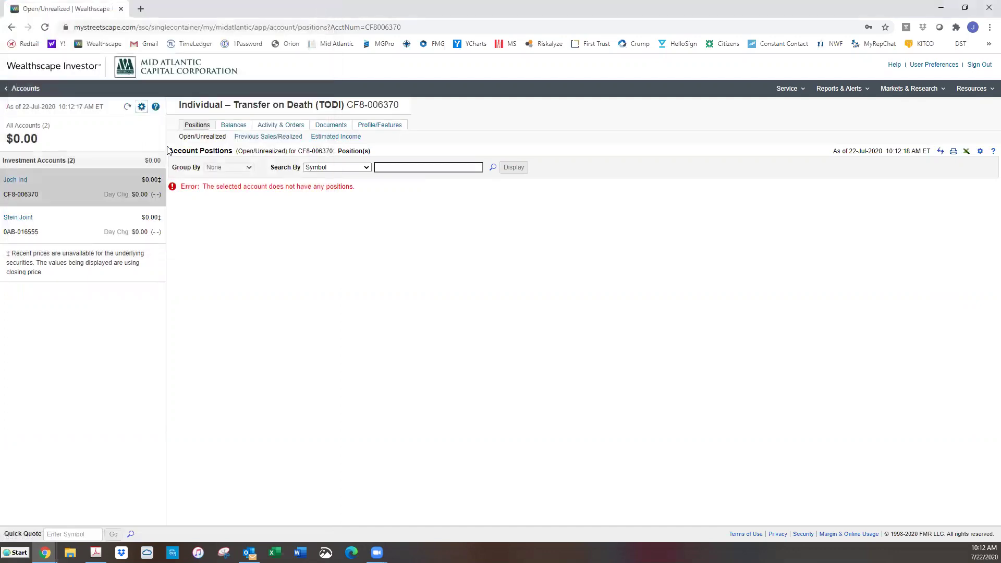
click(38, 181)
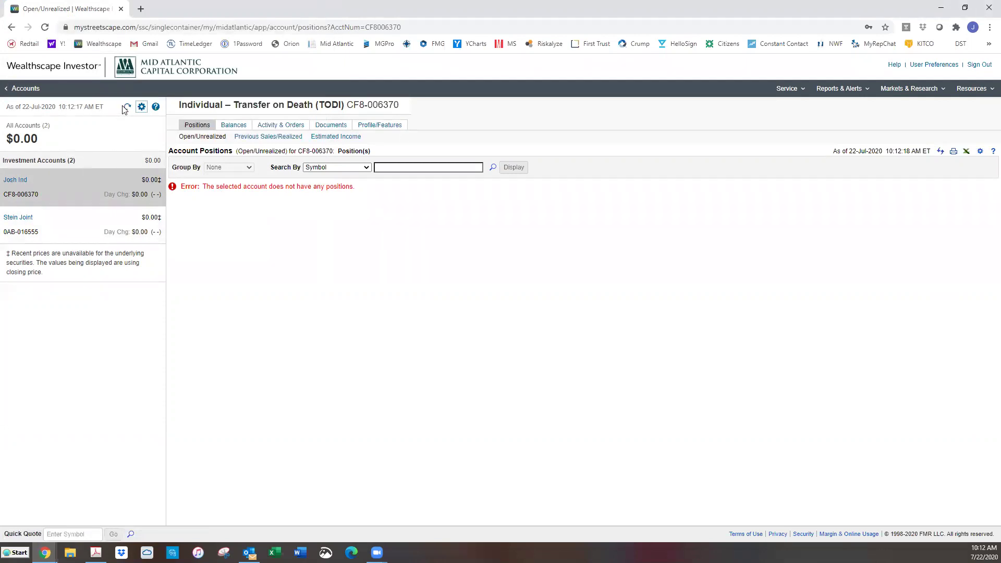
click(52, 76)
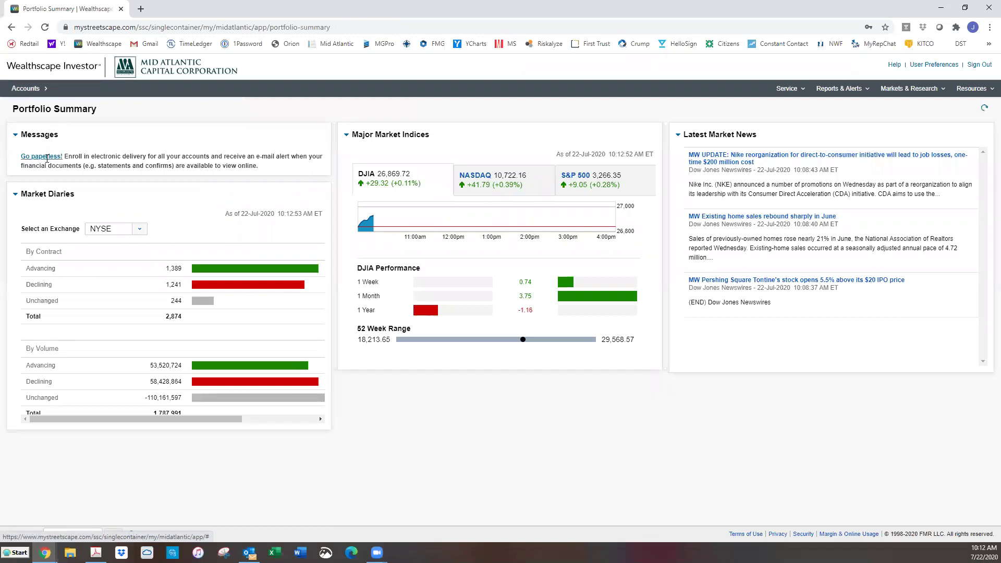
Step: Choose Document Delivery Instructions from the Service menu
click(794, 91)
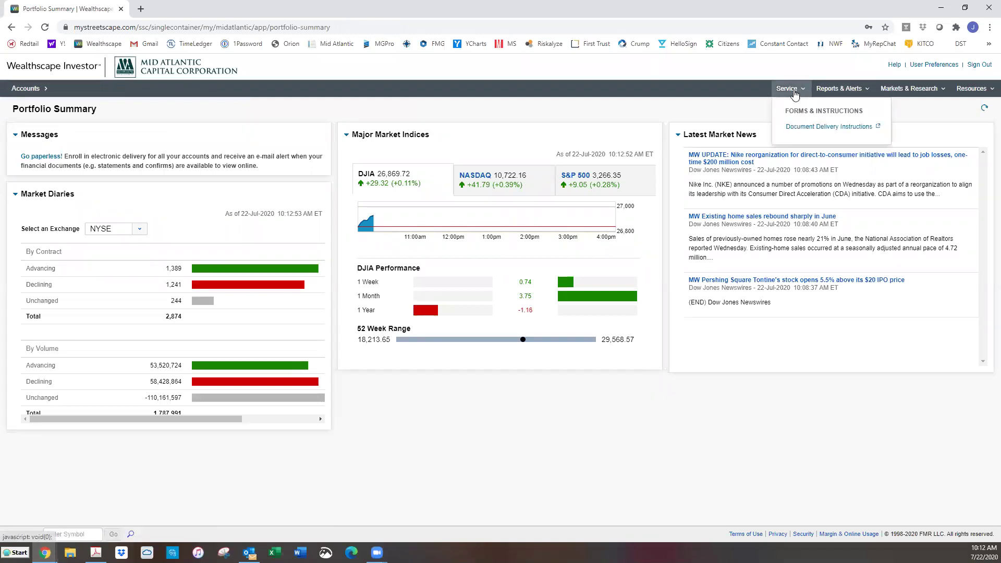
click(803, 127)
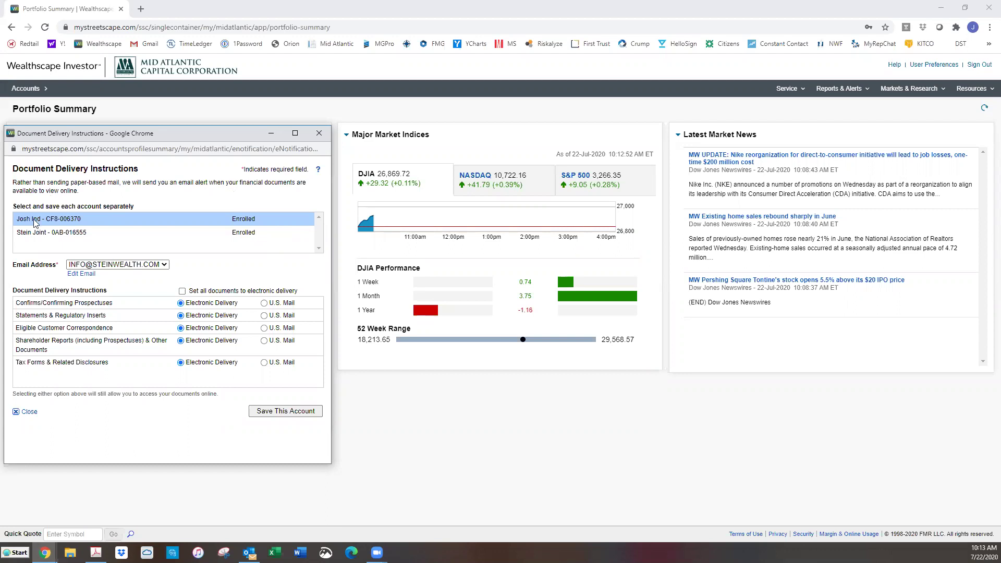
Step: Use the firm's e-mail for alerts and save the first account as all-electronic except tax forms by U.S. Mail
click(77, 266)
click(87, 290)
click(90, 266)
click(93, 280)
click(182, 291)
click(182, 291)
click(185, 295)
click(263, 363)
click(318, 413)
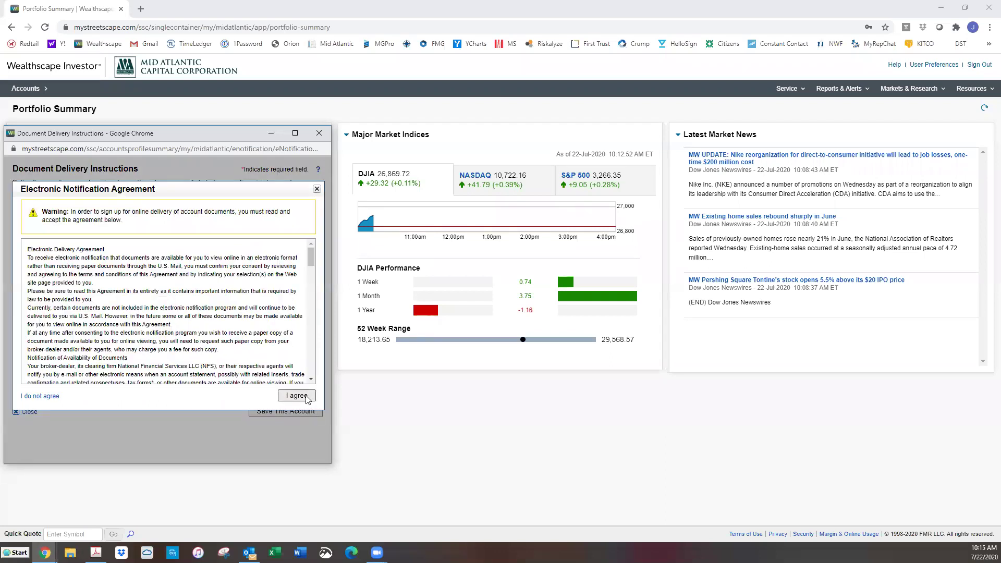
click(306, 395)
Step: Set the joint account's tax forms to U.S. Mail, save with the agreement accepted, and close
click(57, 236)
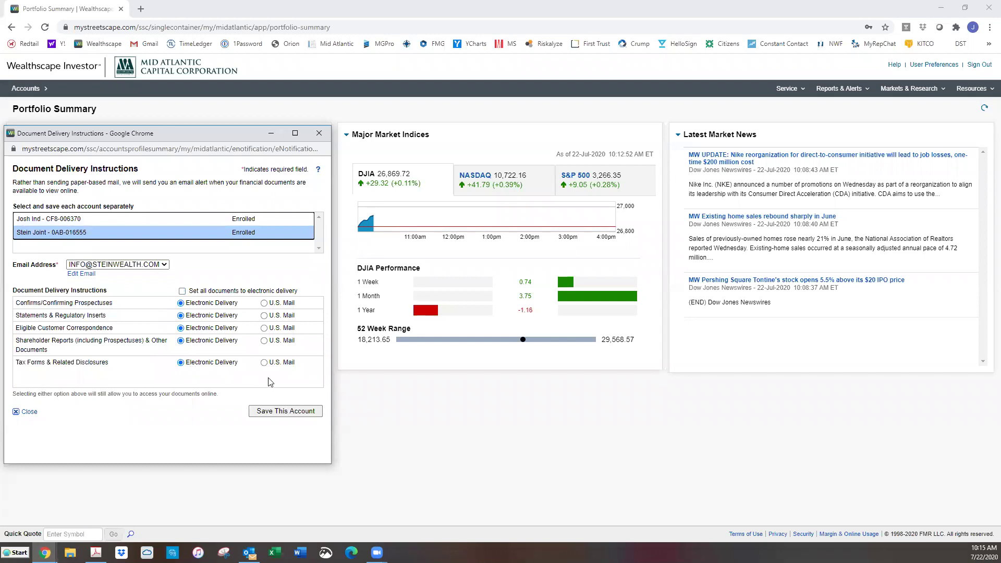
click(265, 363)
click(278, 412)
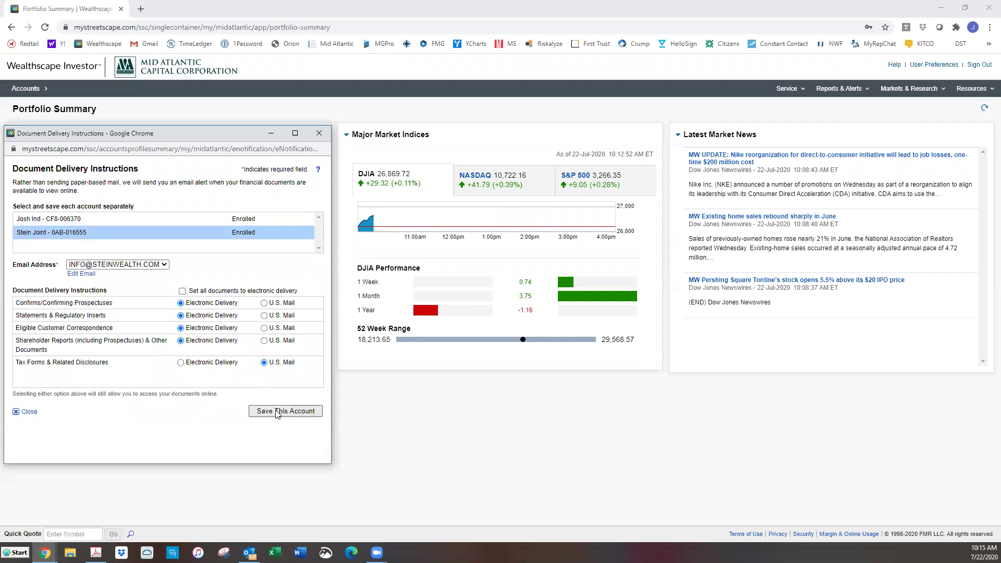
click(295, 394)
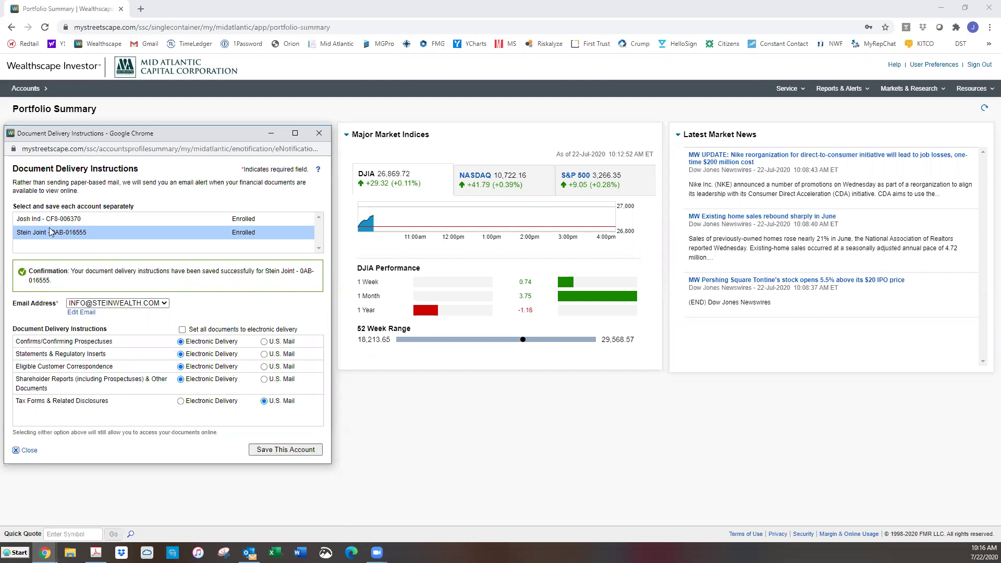
click(29, 452)
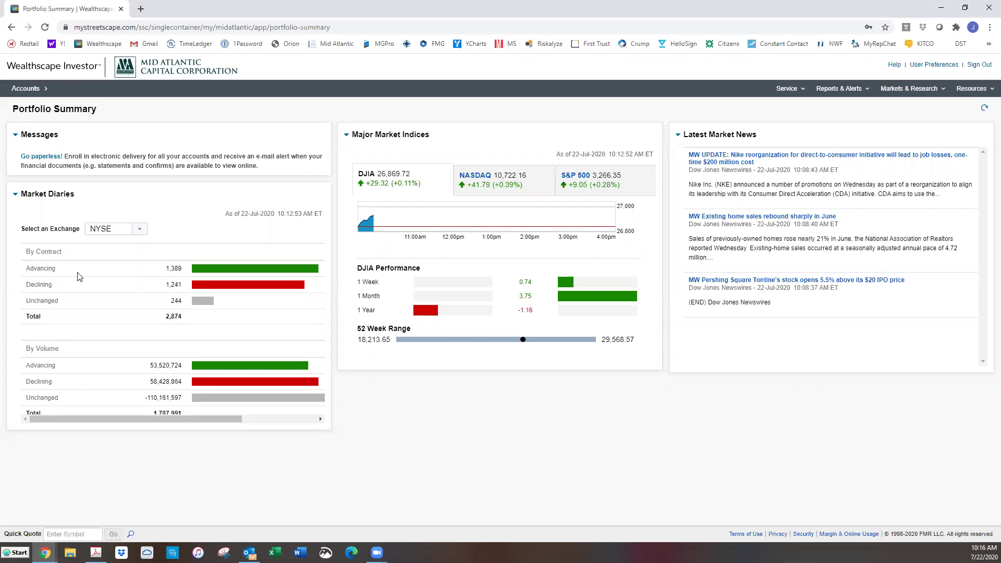
Step: Open the individual account from the Accounts panel to show its empty Positions tab
click(29, 89)
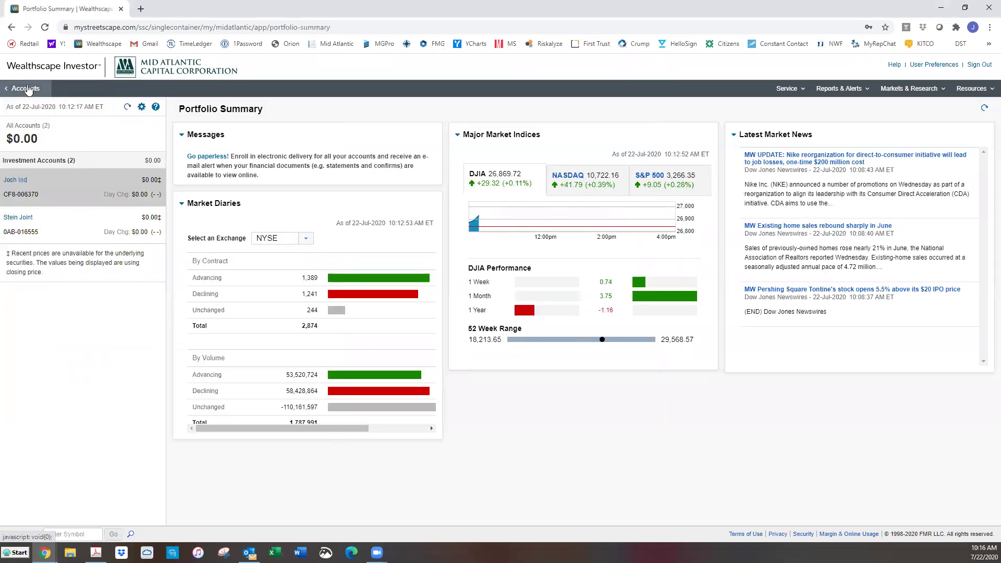
click(15, 180)
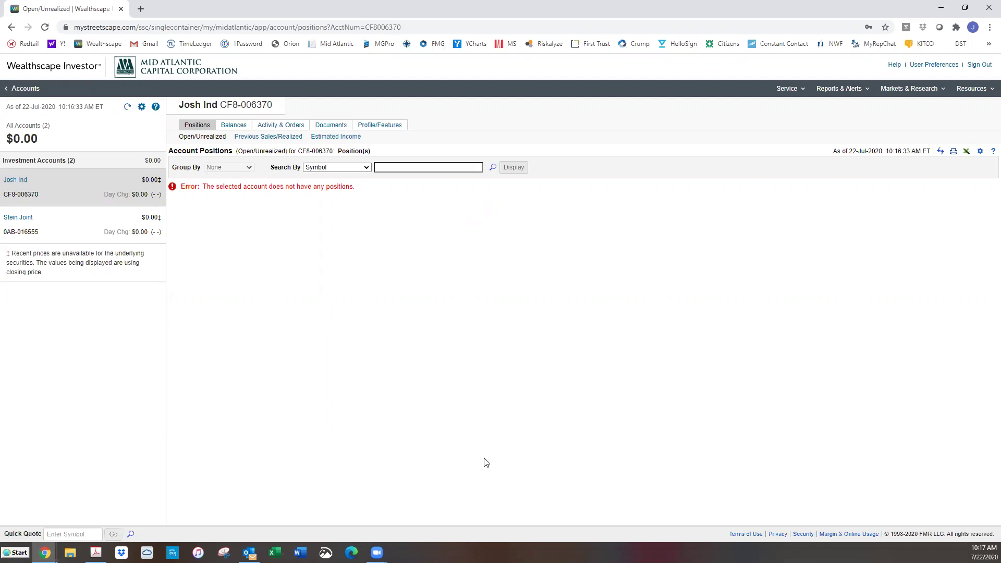
Step: Review the individual account's Previous Sales/Realized years, then its Balances and Activity & Orders tabs
click(265, 138)
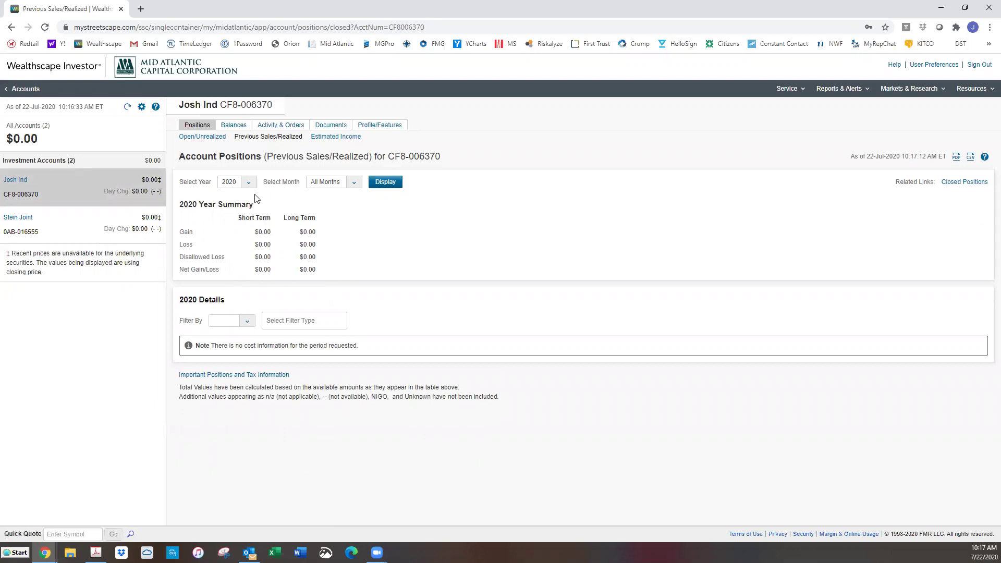
click(248, 182)
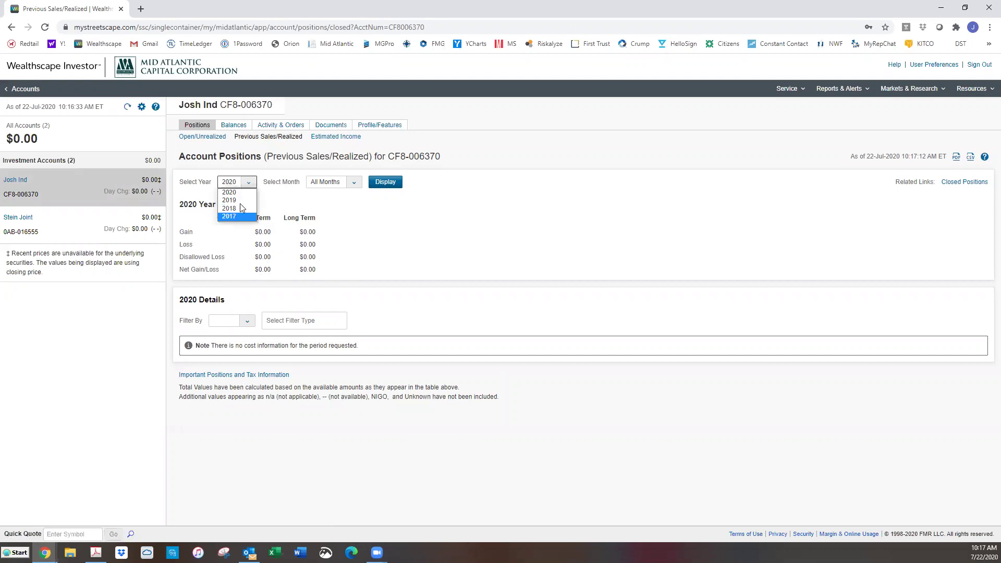
click(299, 232)
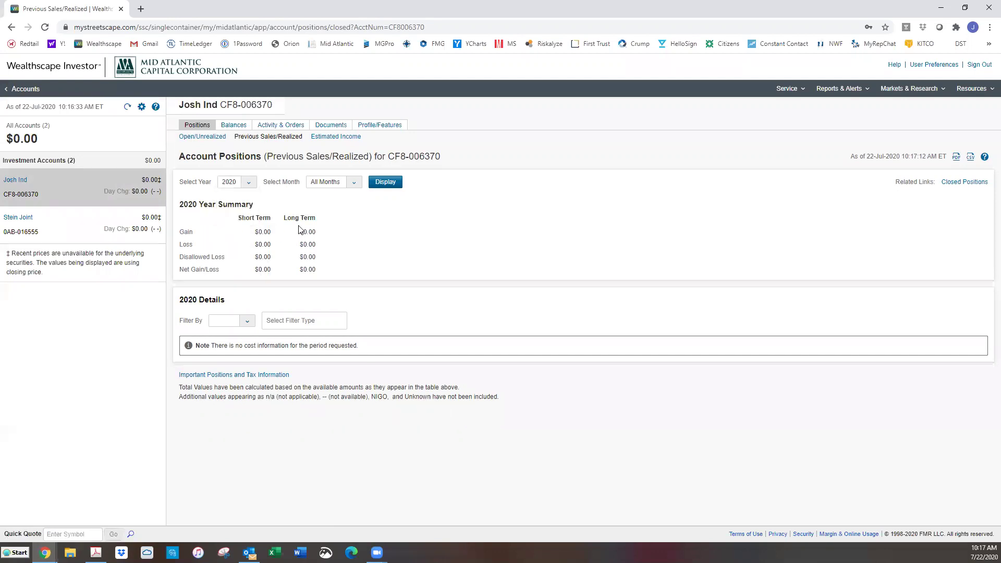
click(243, 127)
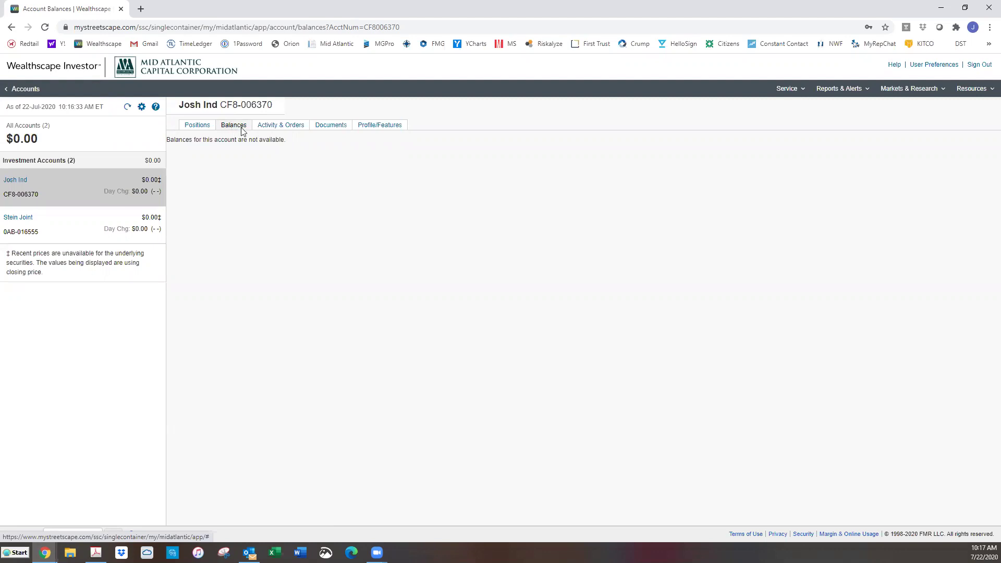
click(270, 128)
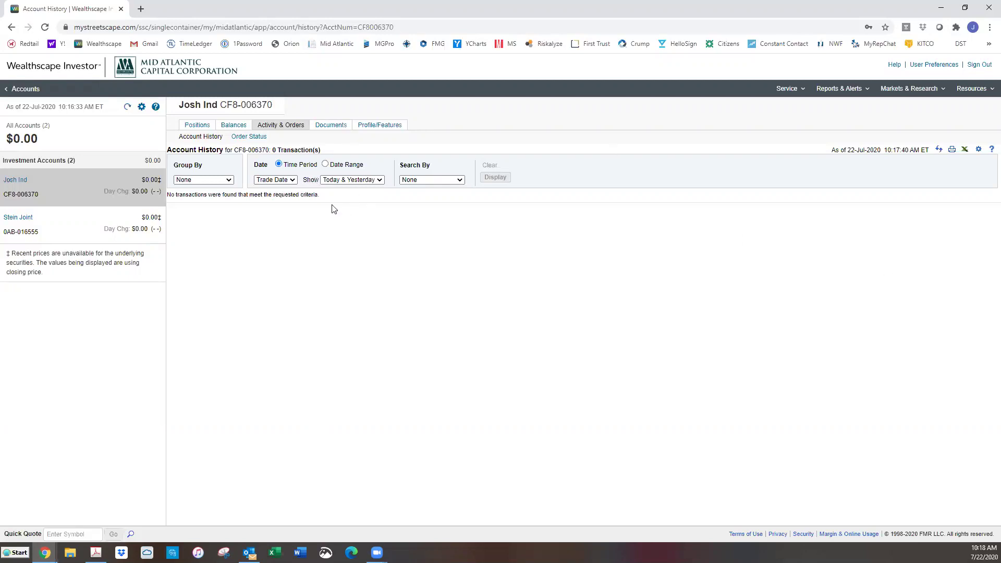
Step: Review the Group By, Trade Date and time period history filters without changing them
click(349, 181)
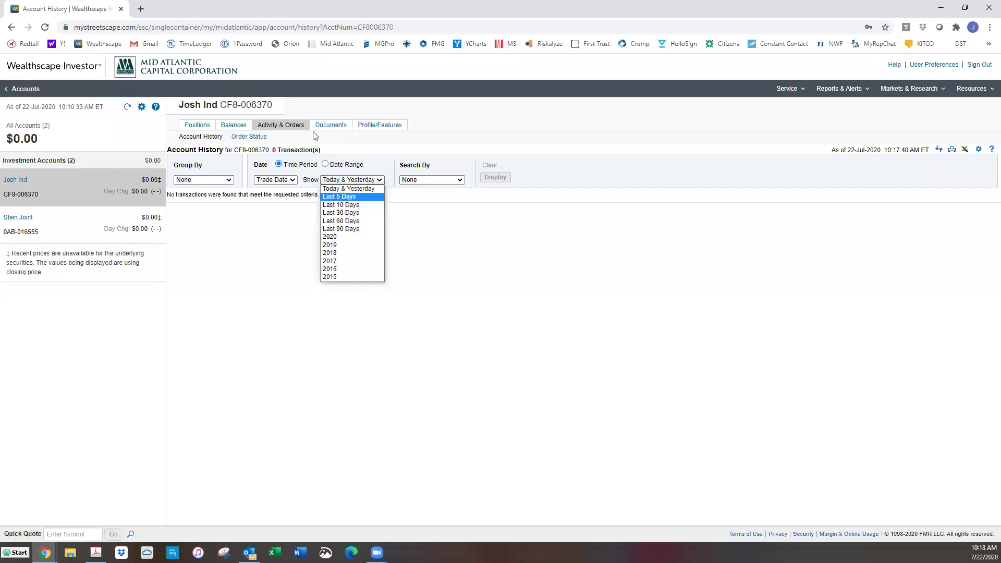
click(270, 268)
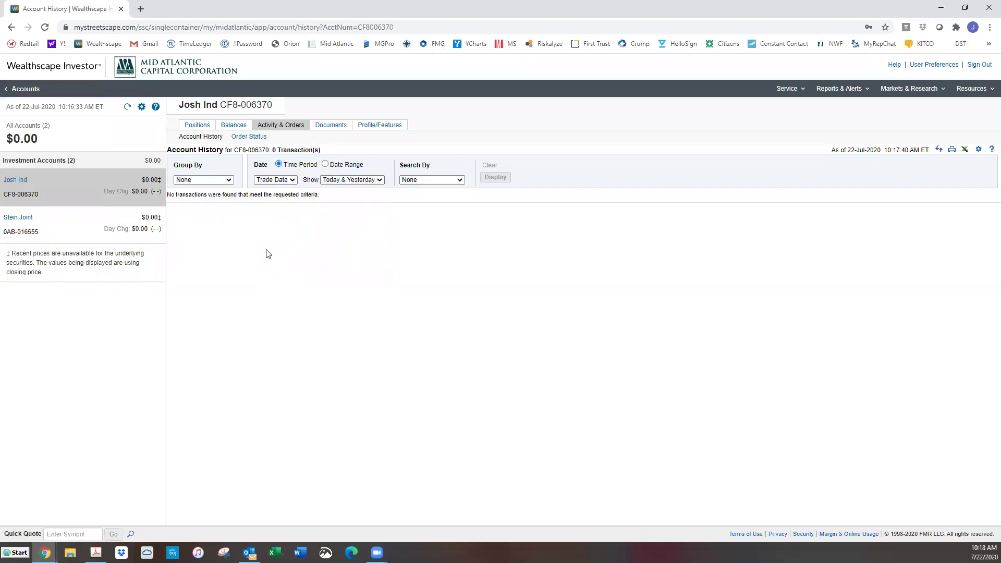
click(272, 182)
click(220, 180)
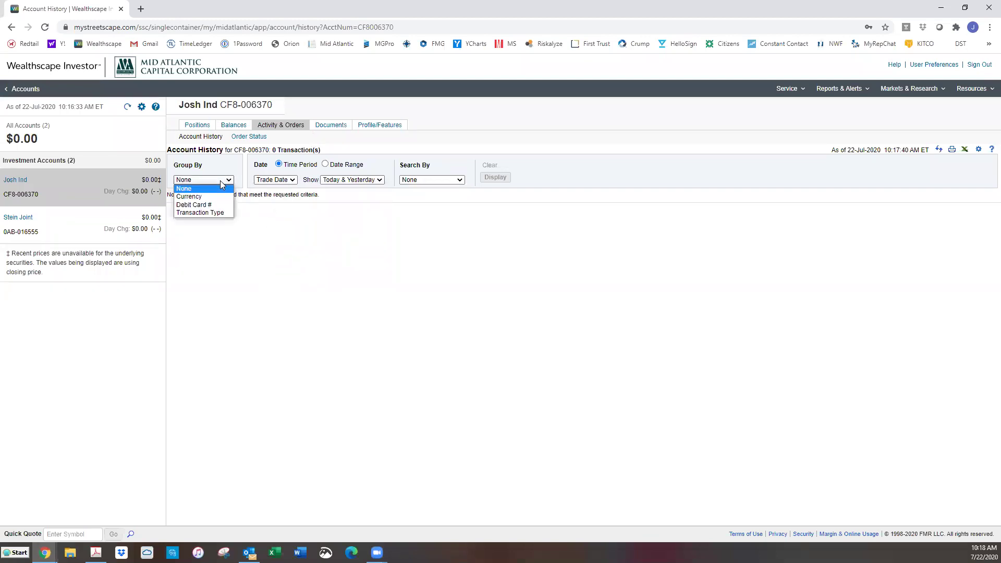
click(274, 180)
click(335, 181)
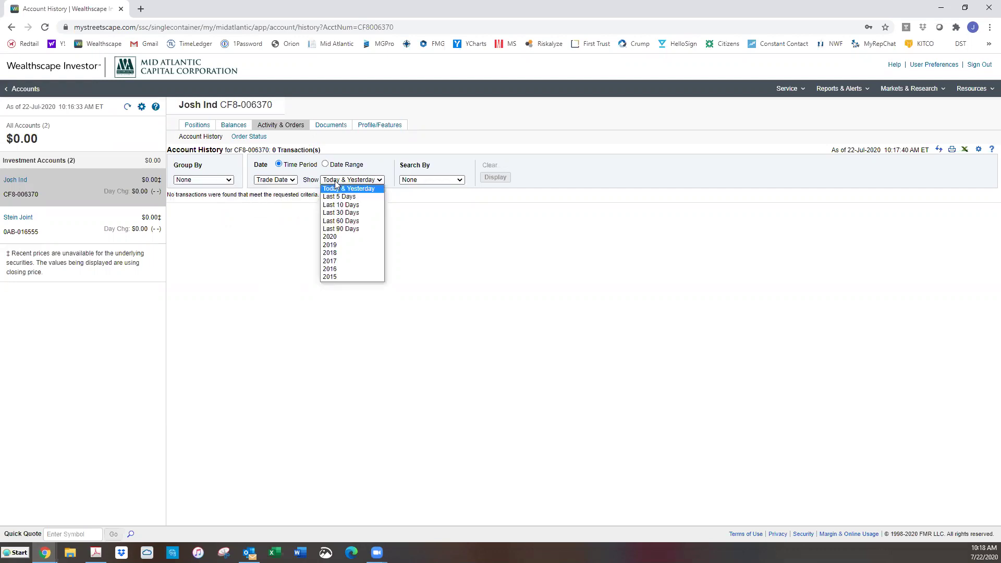
click(312, 179)
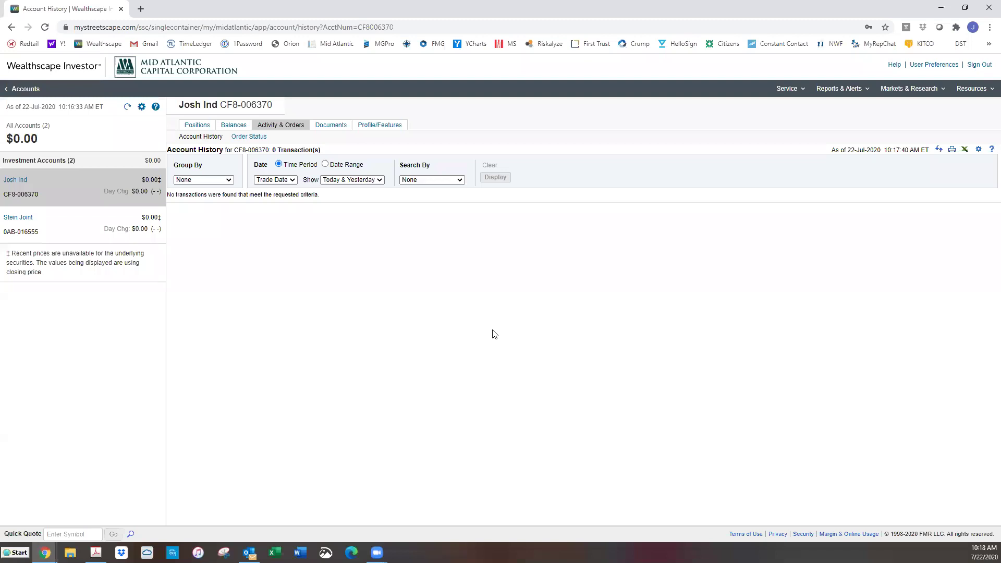
Step: Check the order status, recheck the history periods, then bring up the Documents statements
click(265, 139)
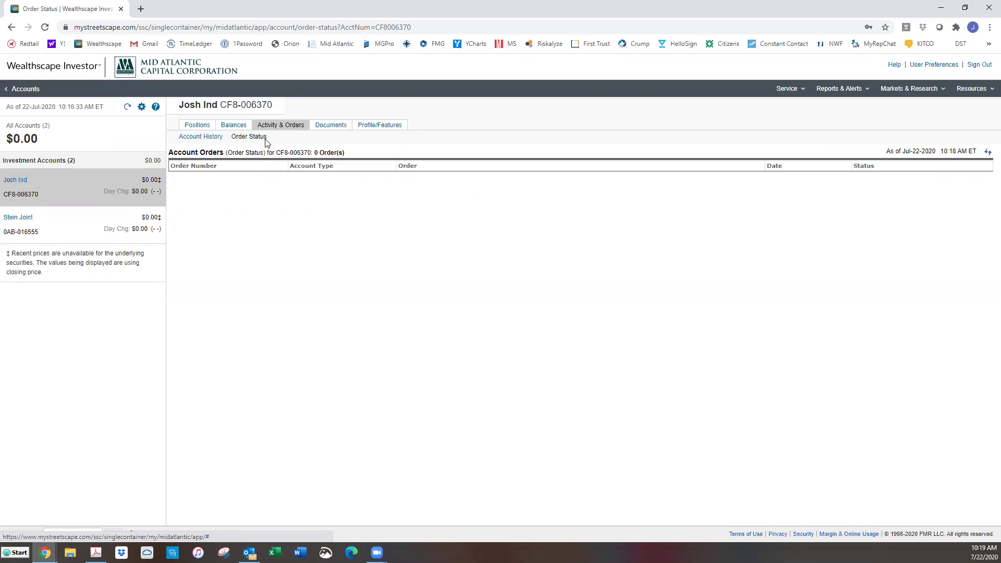
click(216, 135)
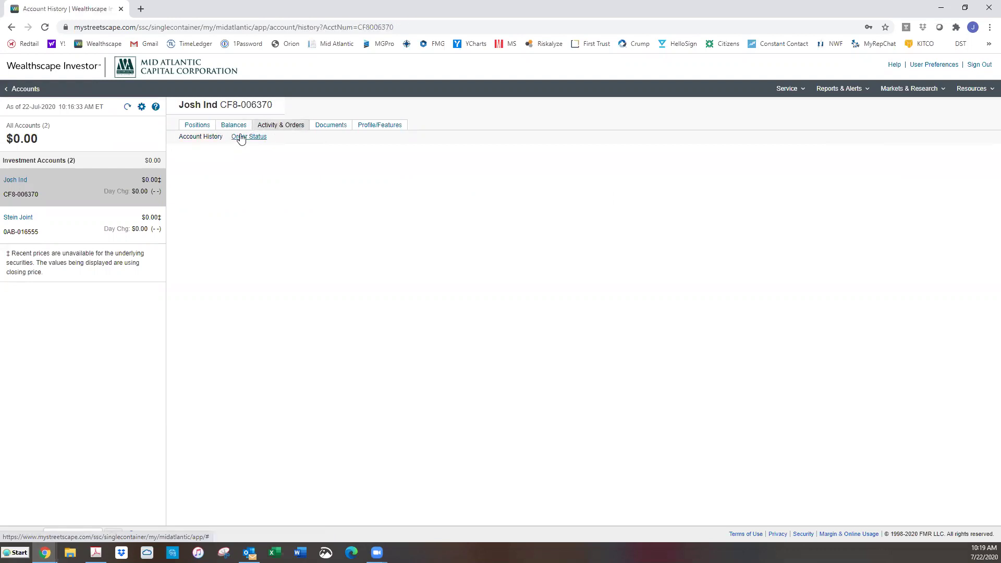
click(352, 179)
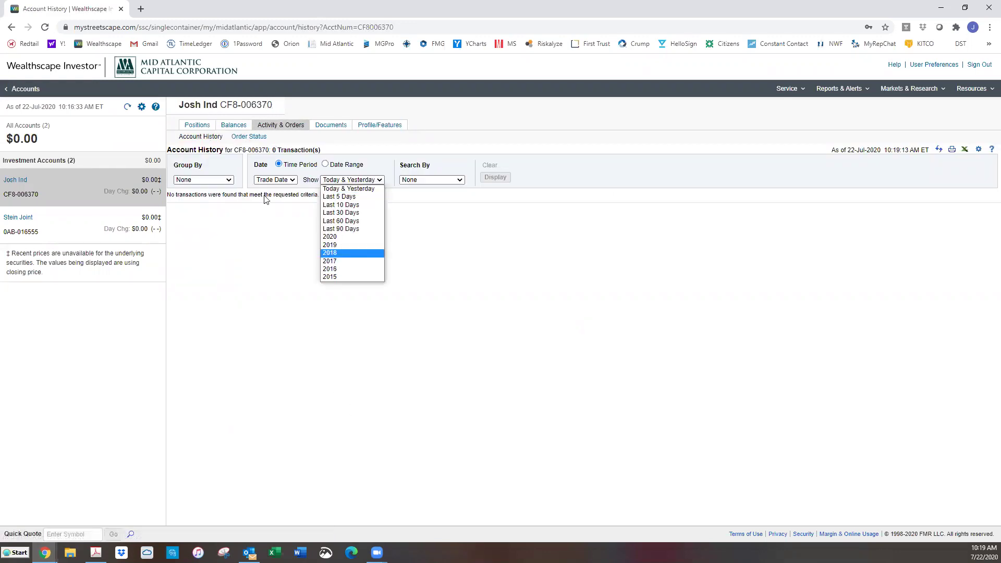
click(389, 340)
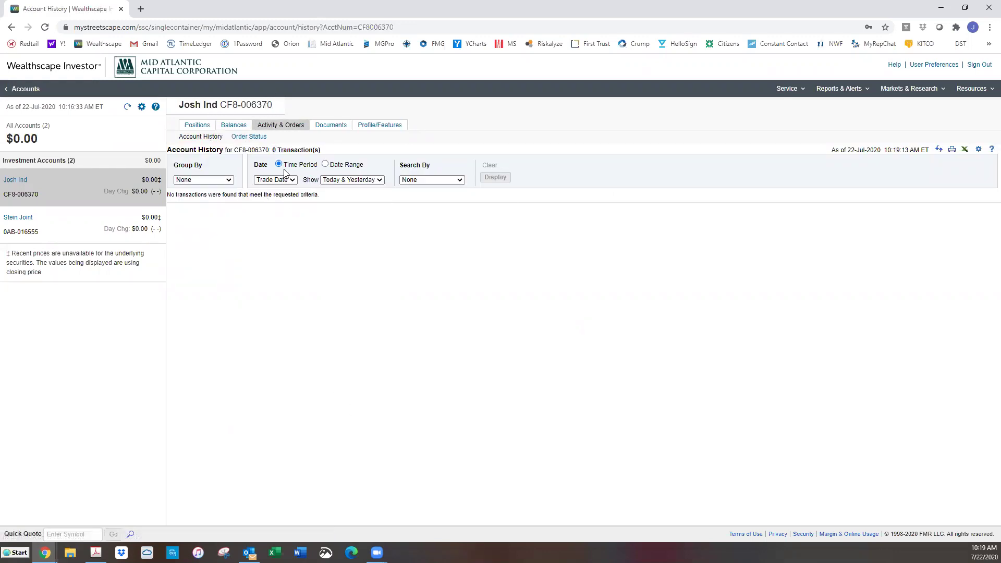
click(325, 130)
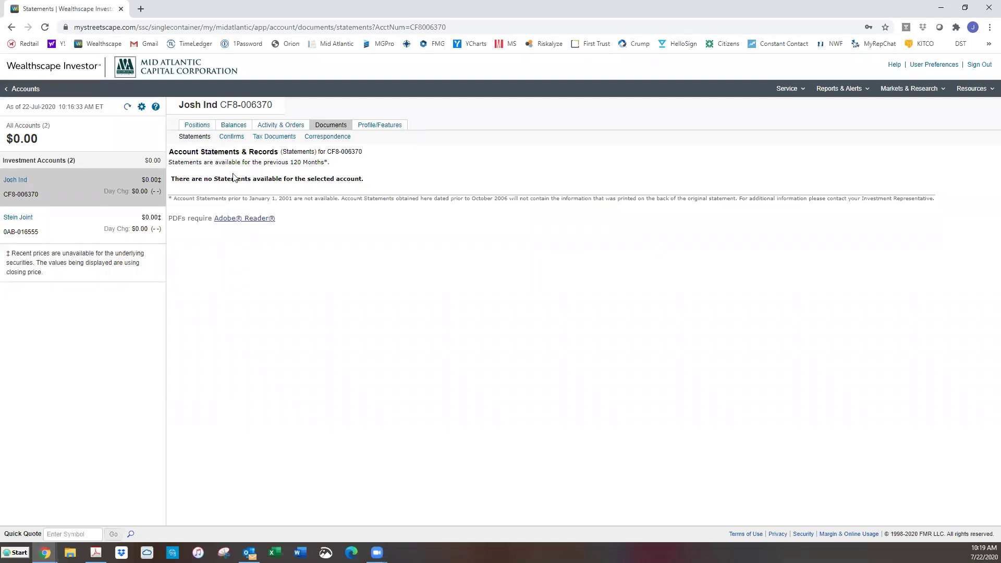
Step: Show the individual account's trade confirmations, which report 0 trades found for yesterday
click(233, 144)
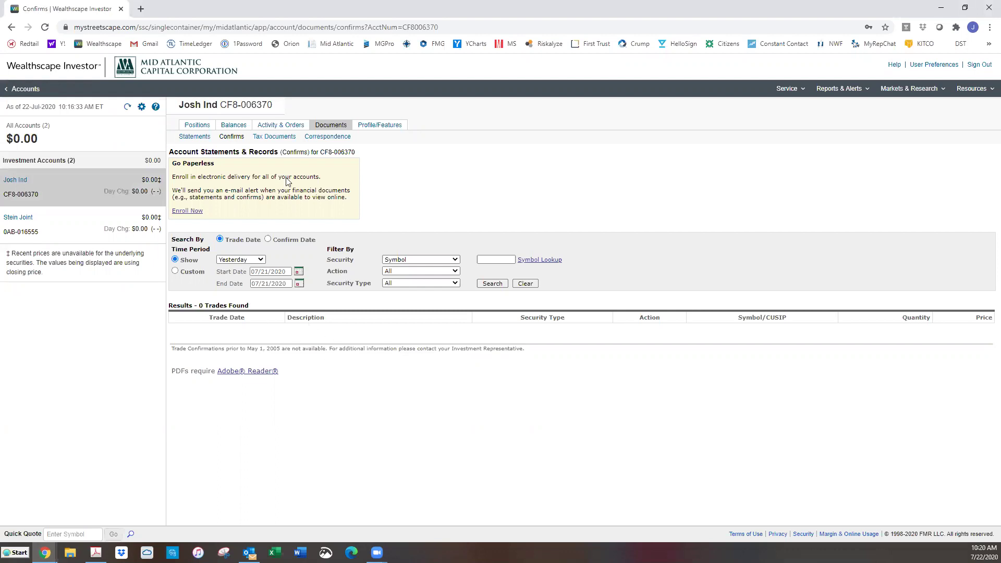
Step: Check Josh Ind and Stein Joint for 2019 tax documents, then view Stein Joint's correspondence
click(291, 140)
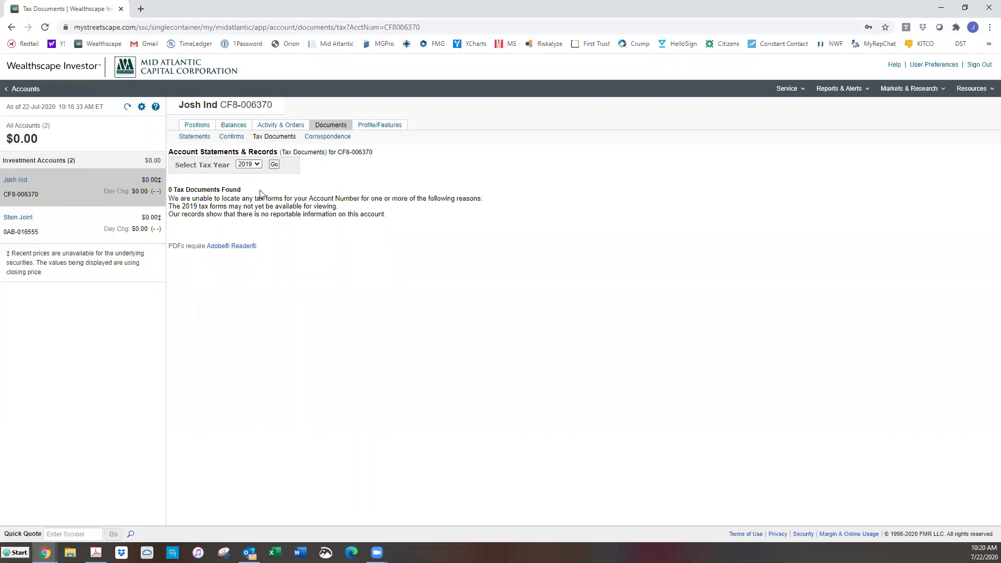
click(107, 183)
click(23, 219)
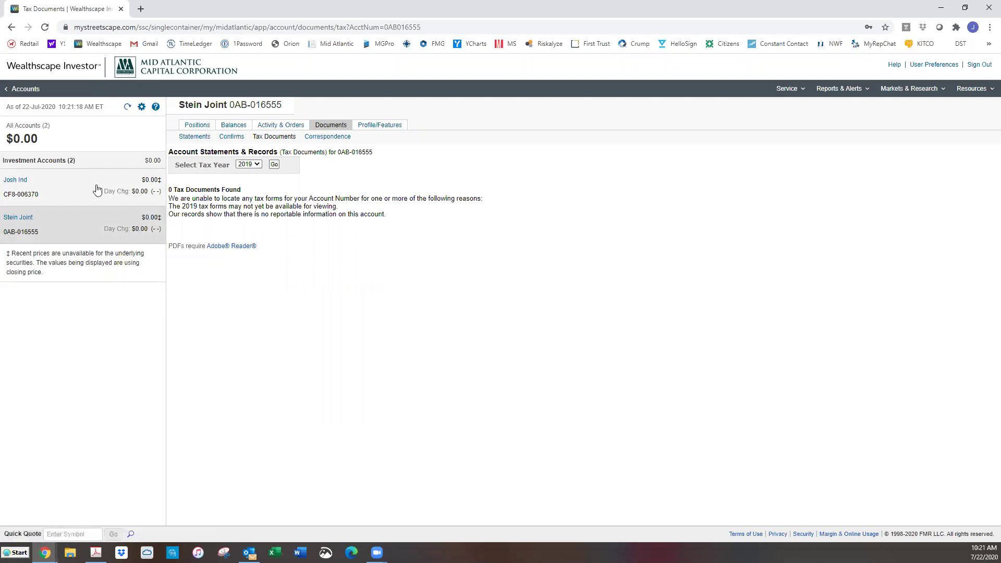
click(46, 181)
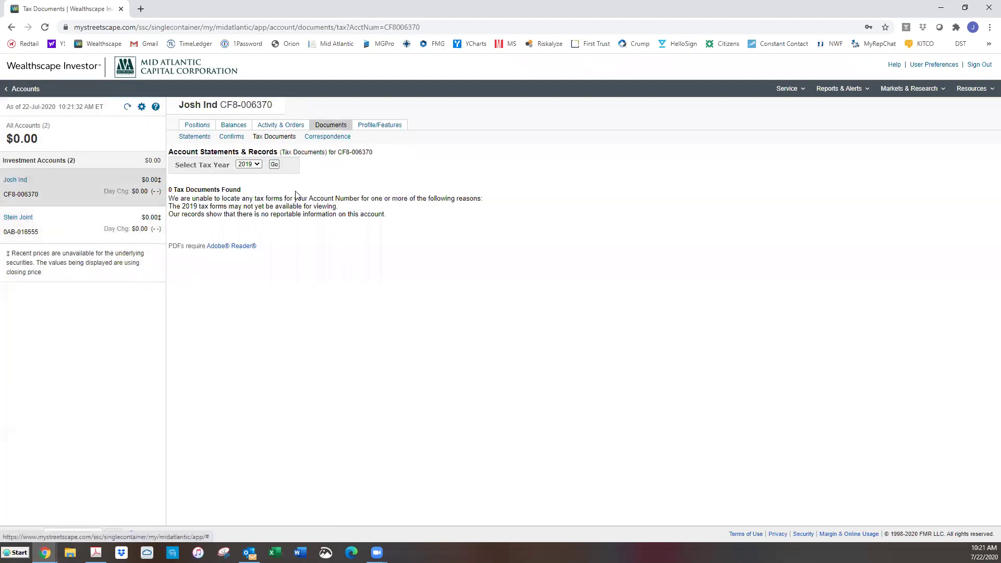
click(83, 216)
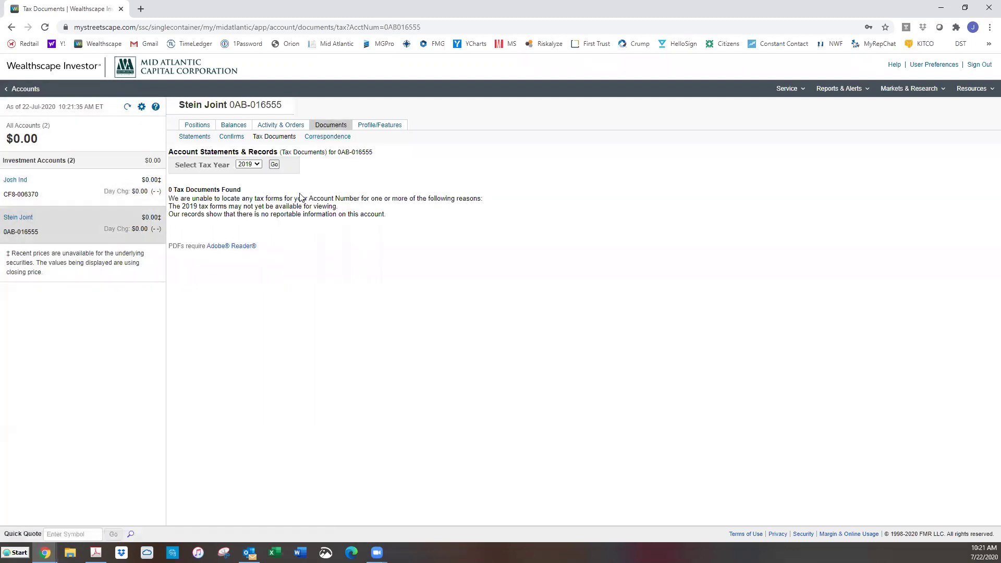
click(333, 138)
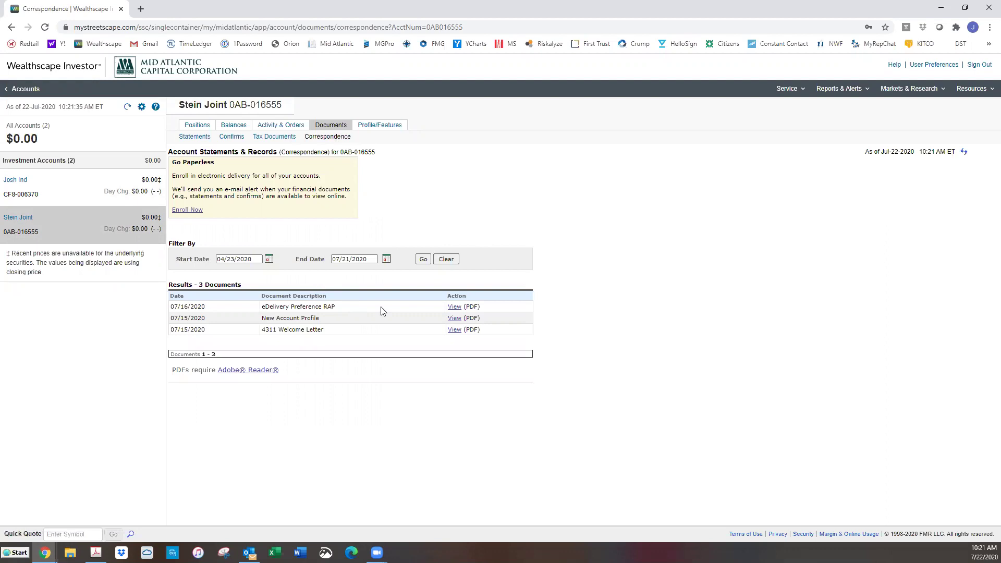
click(456, 331)
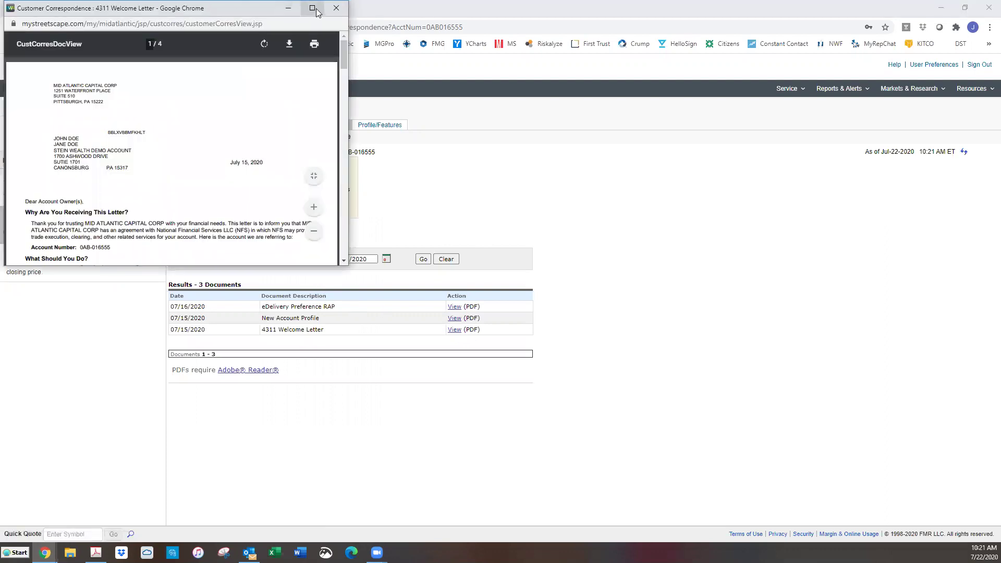
click(310, 9)
scroll(610, 210, down, 2)
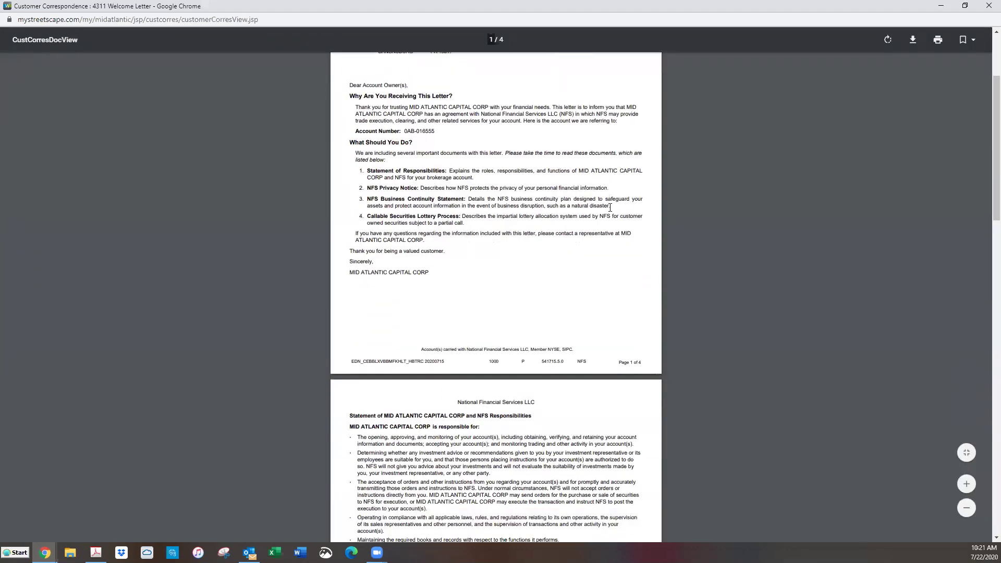
scroll(787, 256, down, 20)
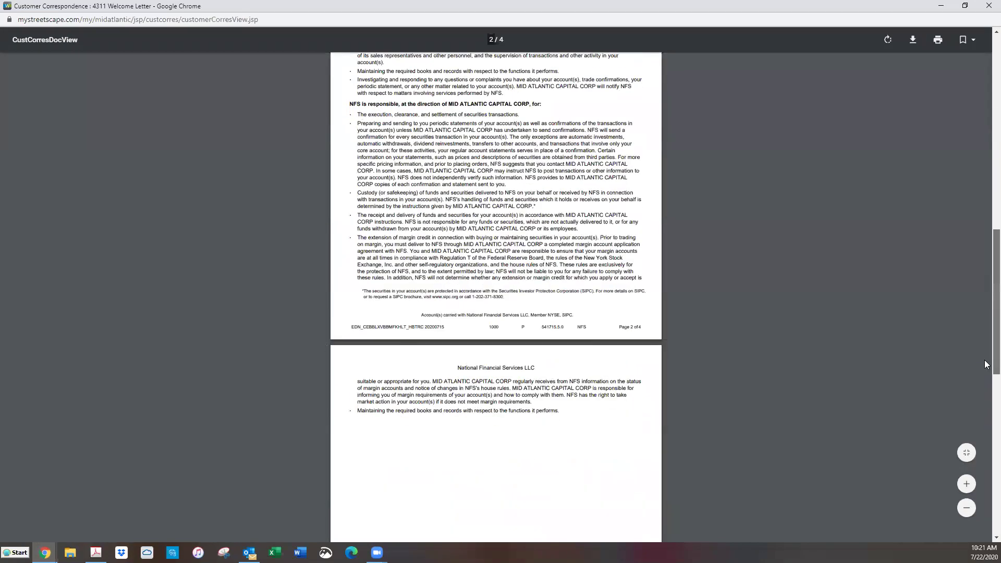
scroll(975, 223, up, 6)
scroll(957, 127, up, 16)
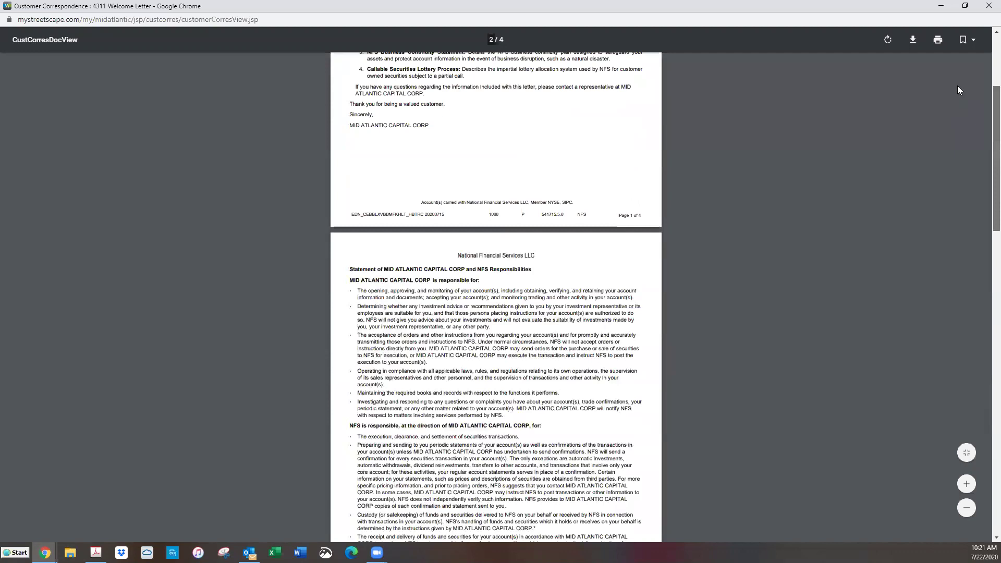
click(979, 10)
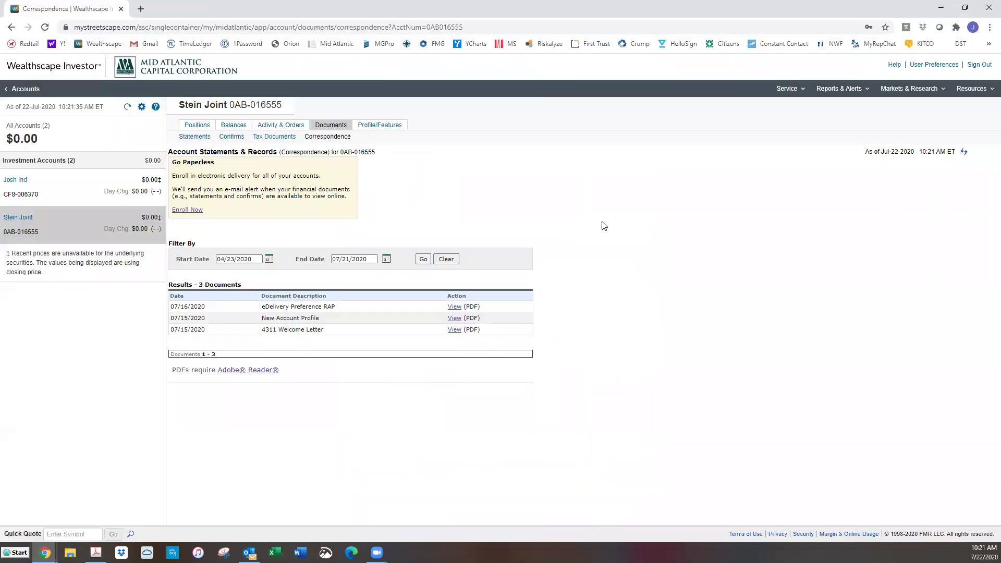
click(455, 318)
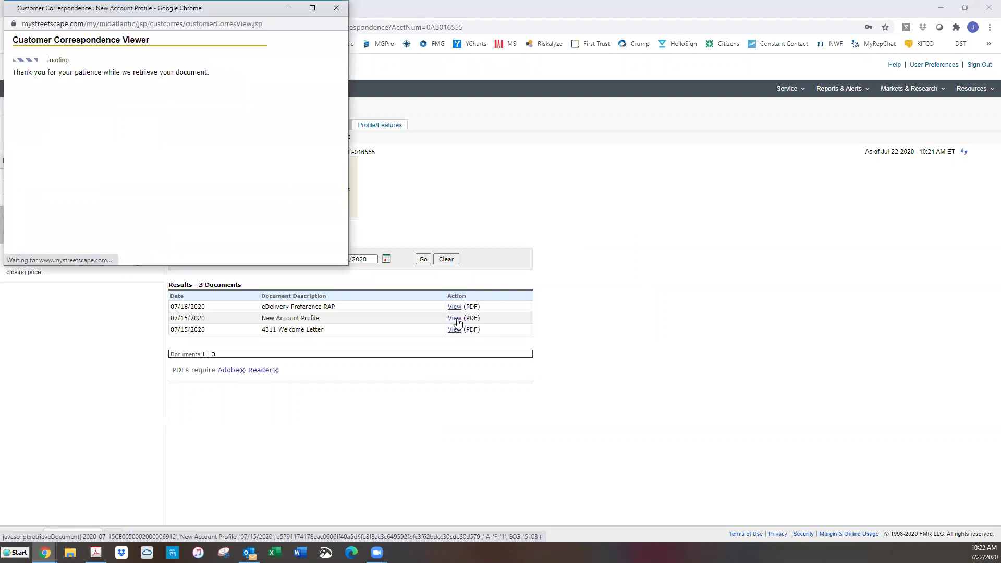
click(313, 8)
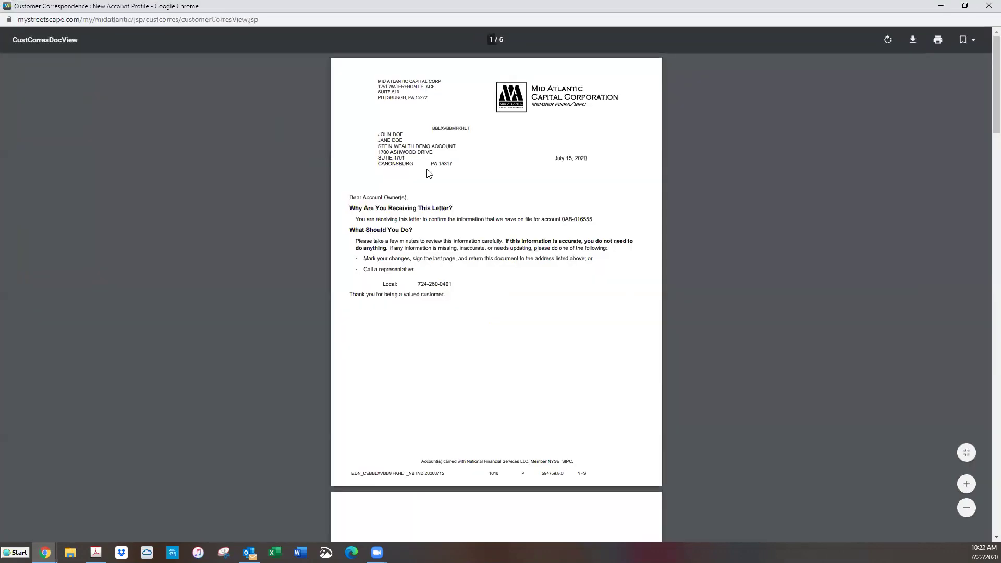
drag(995, 123, 946, 67)
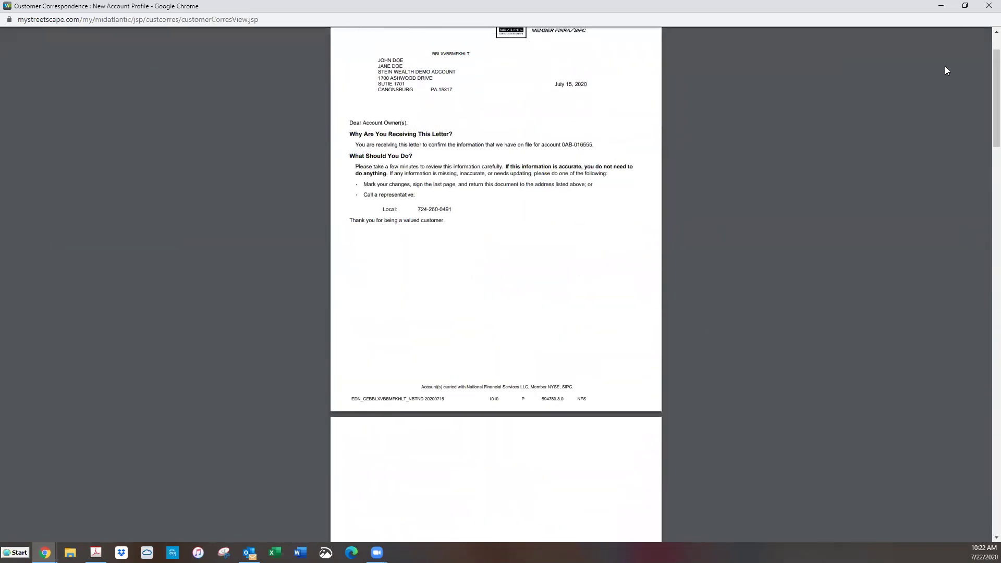
click(987, 7)
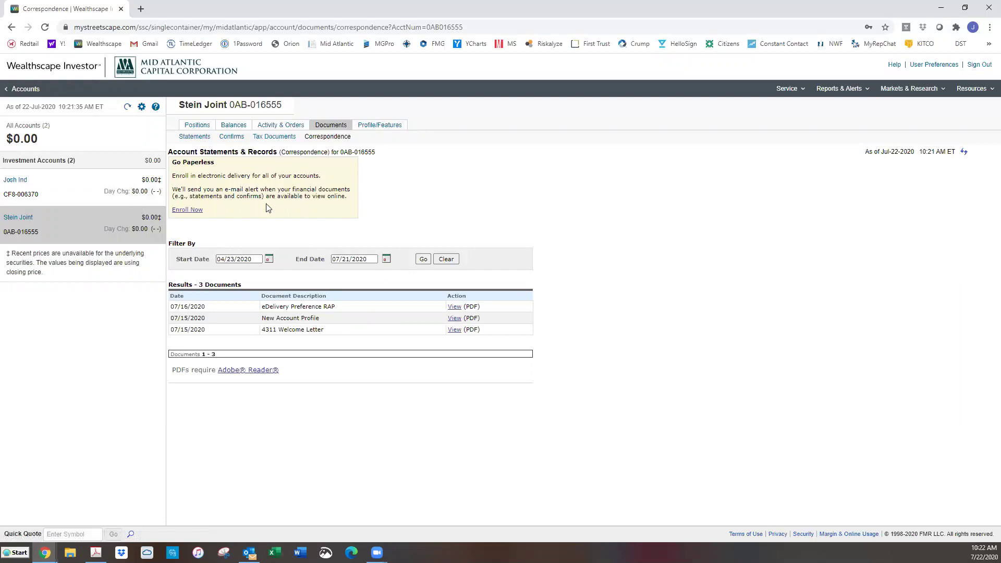
Step: Open Stein Joint's Profile/Features tab and scroll through its account profile details
click(380, 126)
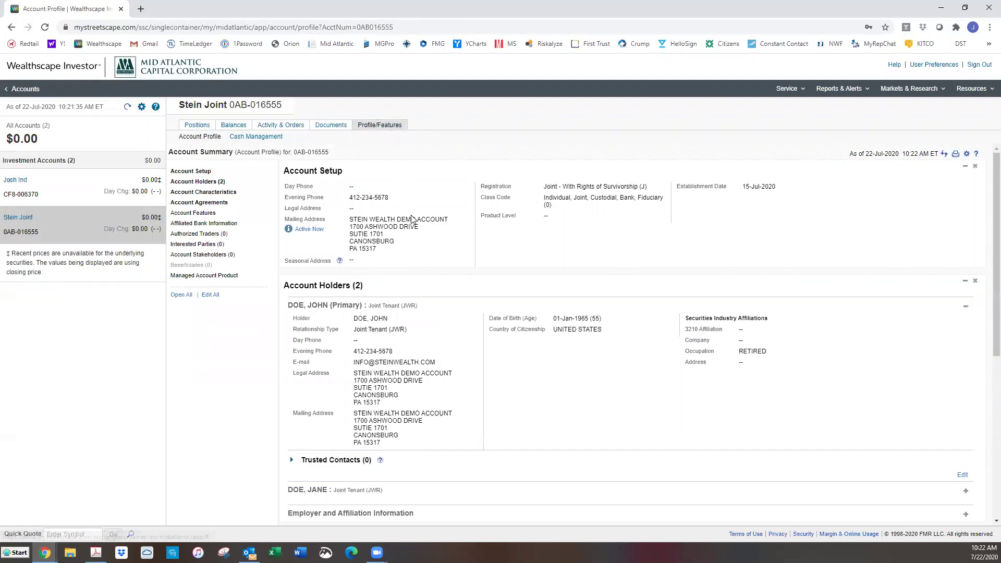
scroll(415, 224, down, 2)
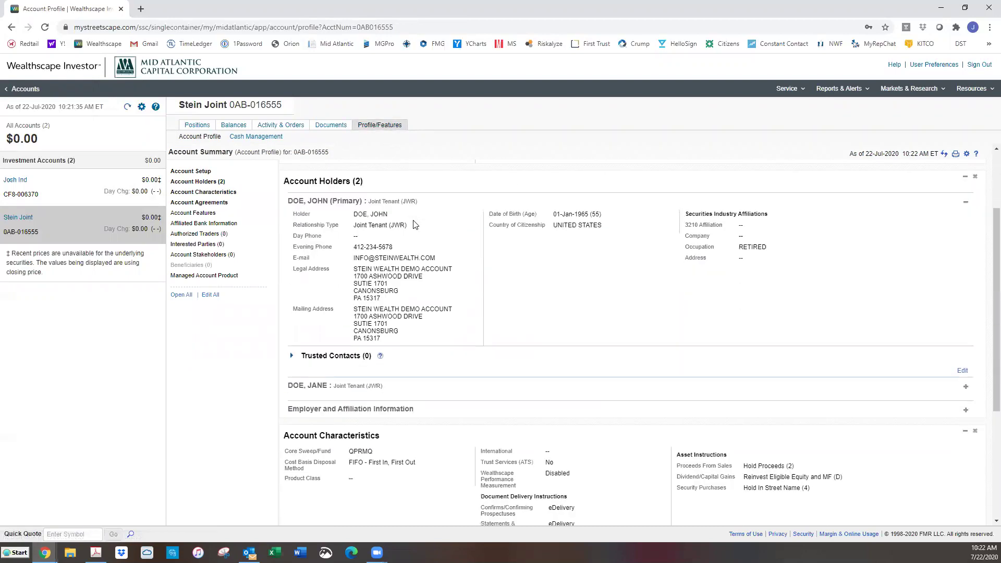
scroll(415, 224, down, 1)
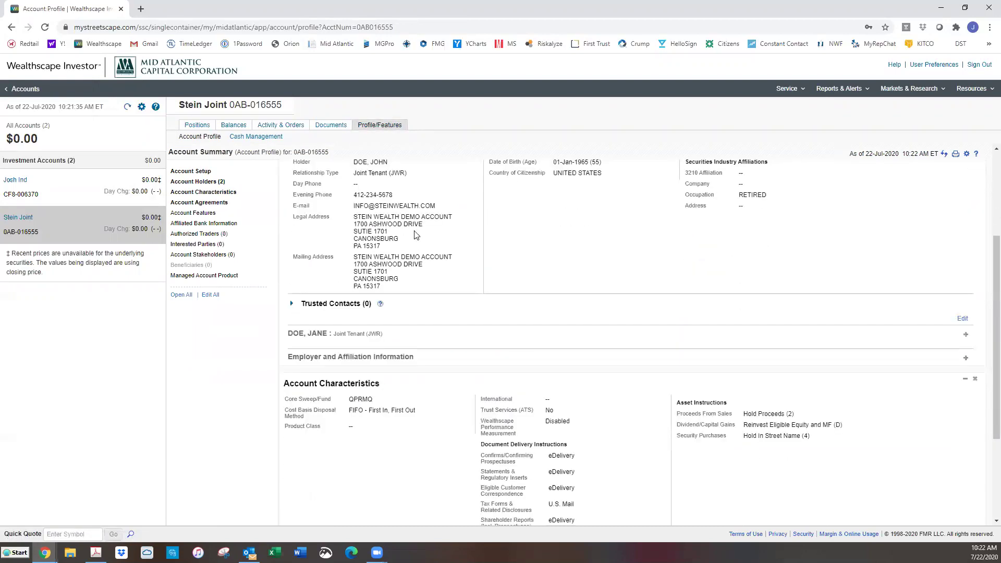
scroll(411, 245, up, 2)
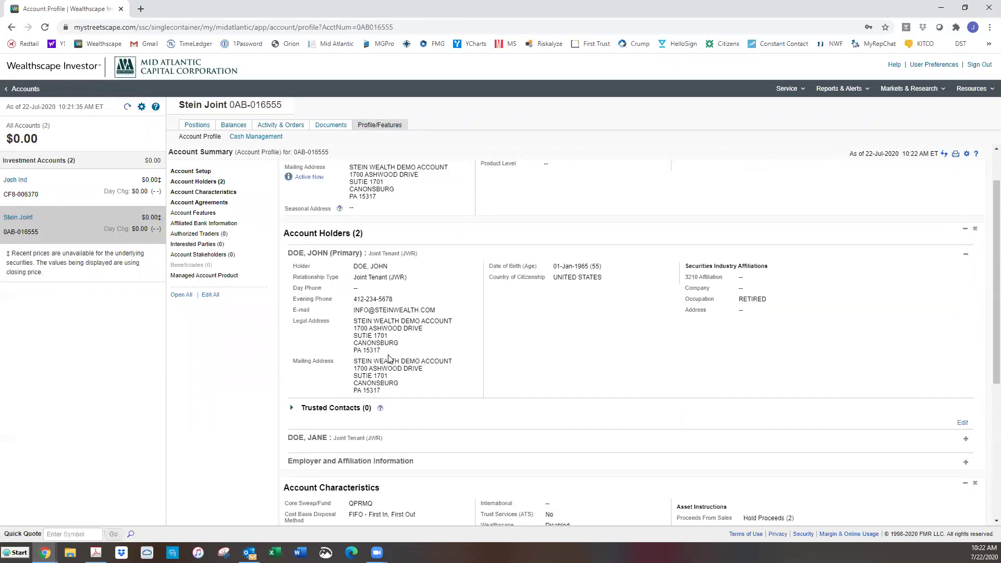
Step: Expand Trusted Contacts, then show Josh Ind's Transfer on Death profile with the account list hidden
click(292, 409)
scroll(291, 415, down, 1)
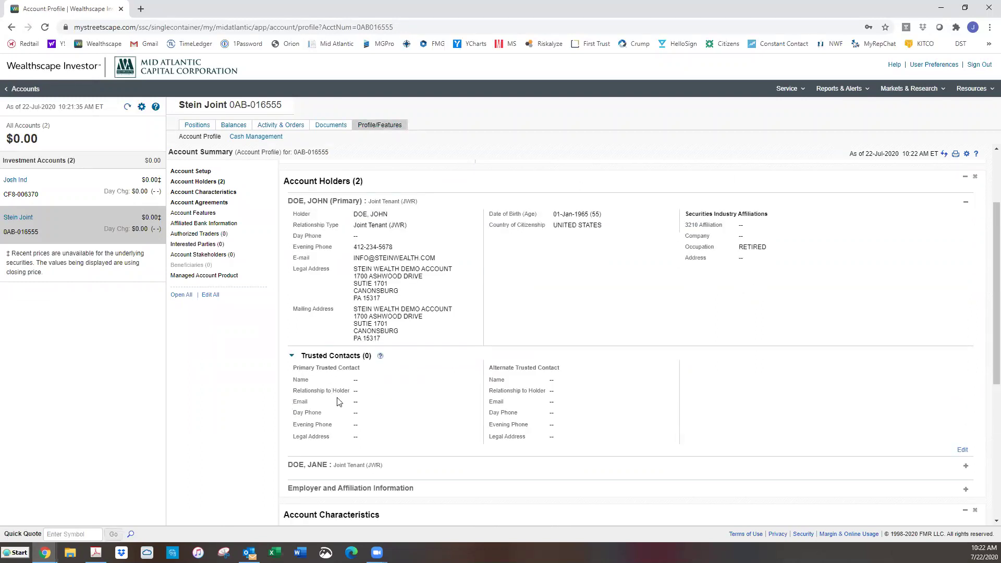
scroll(334, 375, down, 1)
scroll(321, 322, down, 4)
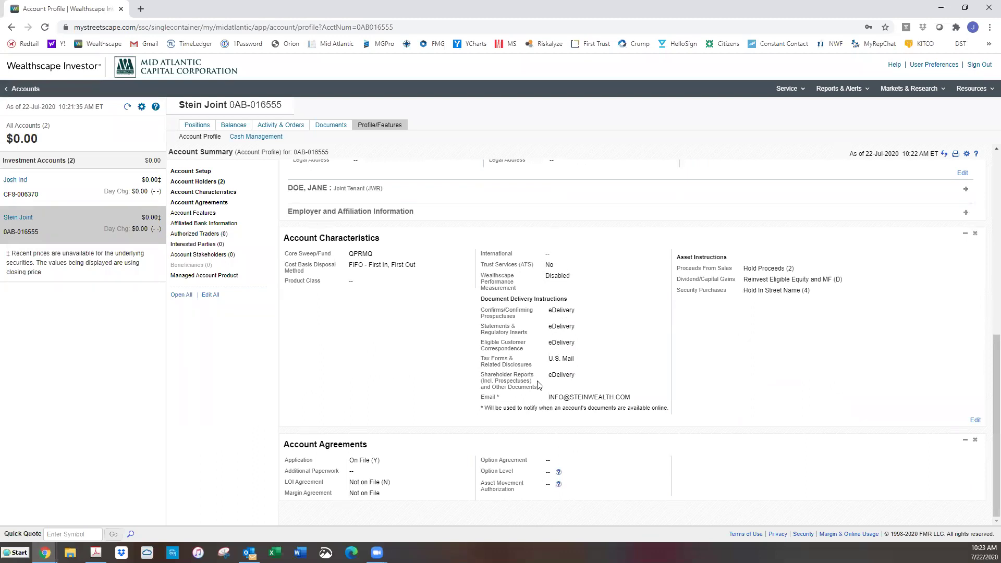
scroll(540, 386, up, 8)
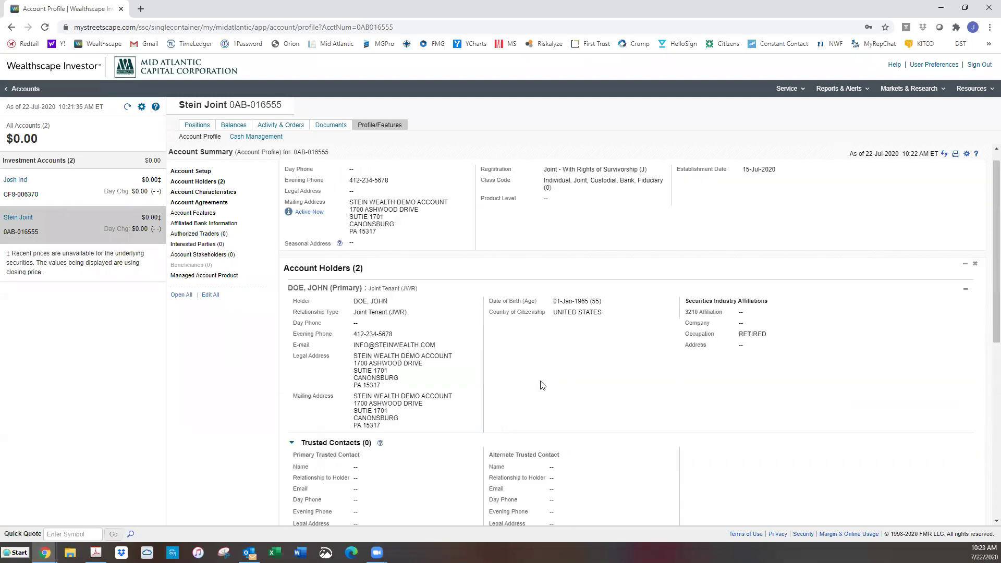
scroll(542, 386, up, 1)
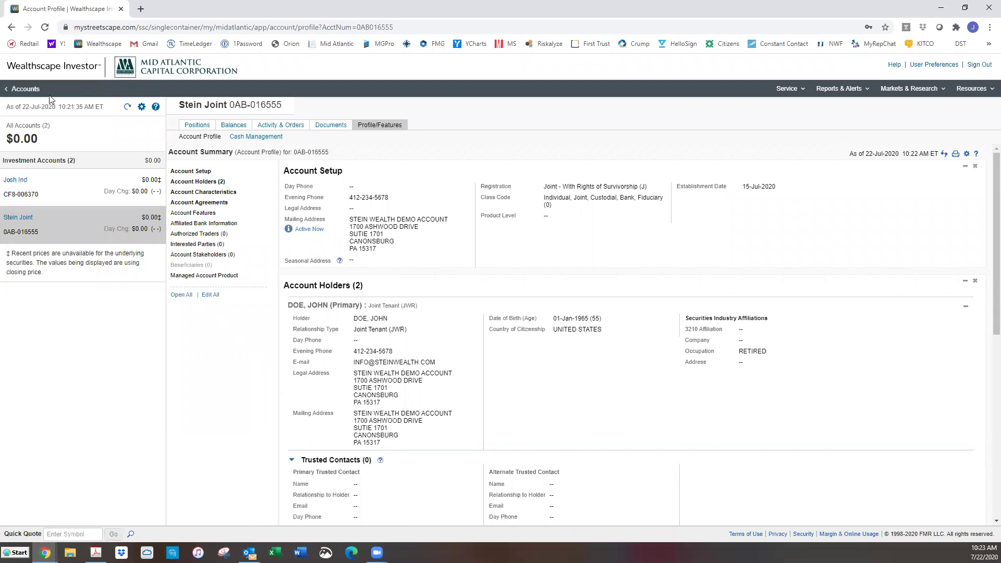
click(15, 180)
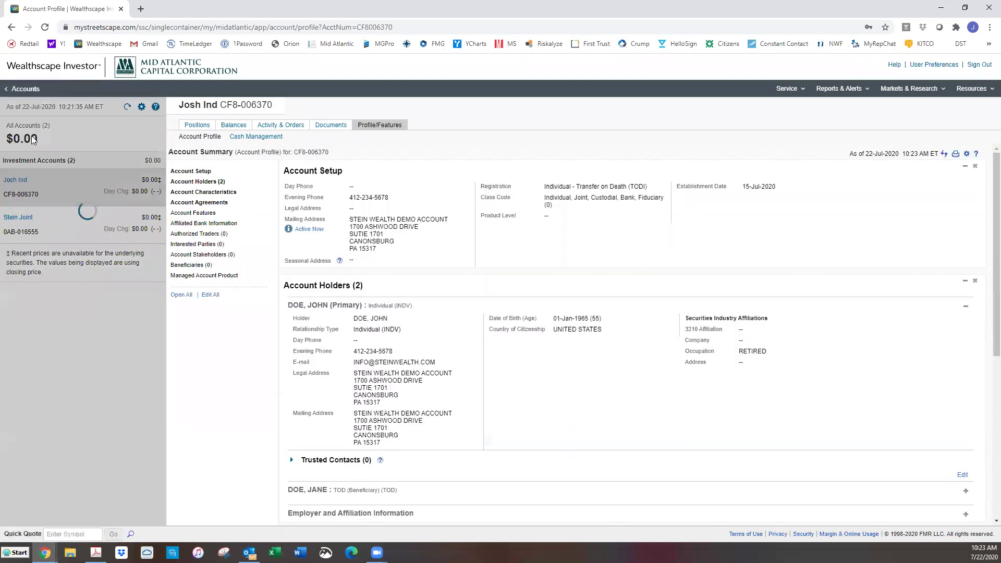
click(10, 89)
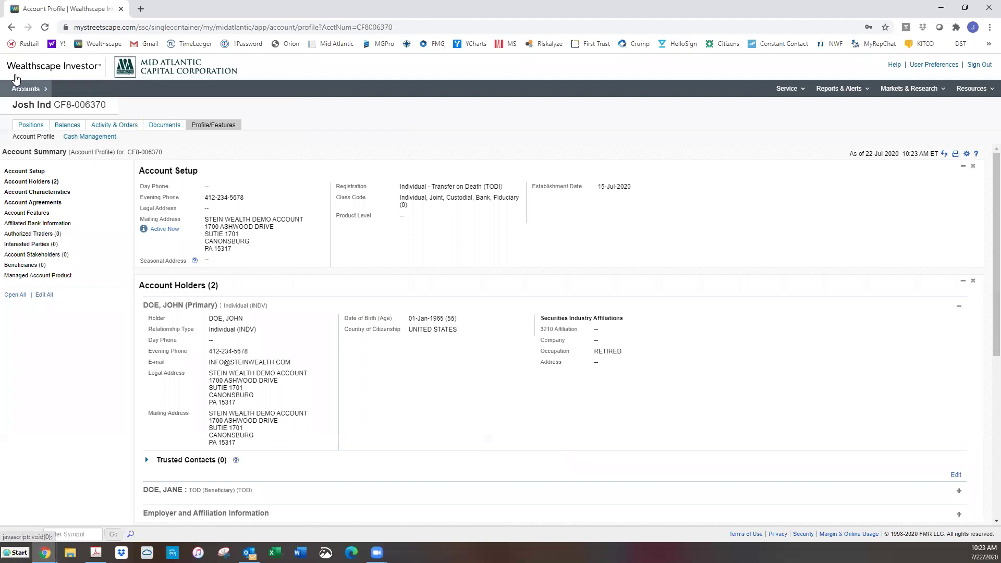
Step: Return to Portfolio Summary and choose Market Overview from the Markets & Research menu
click(25, 65)
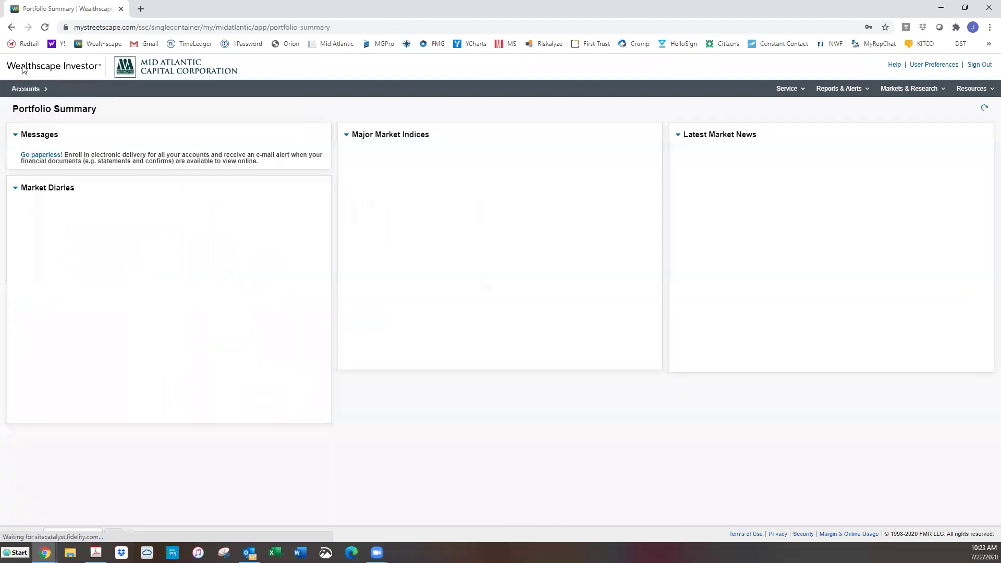
click(840, 89)
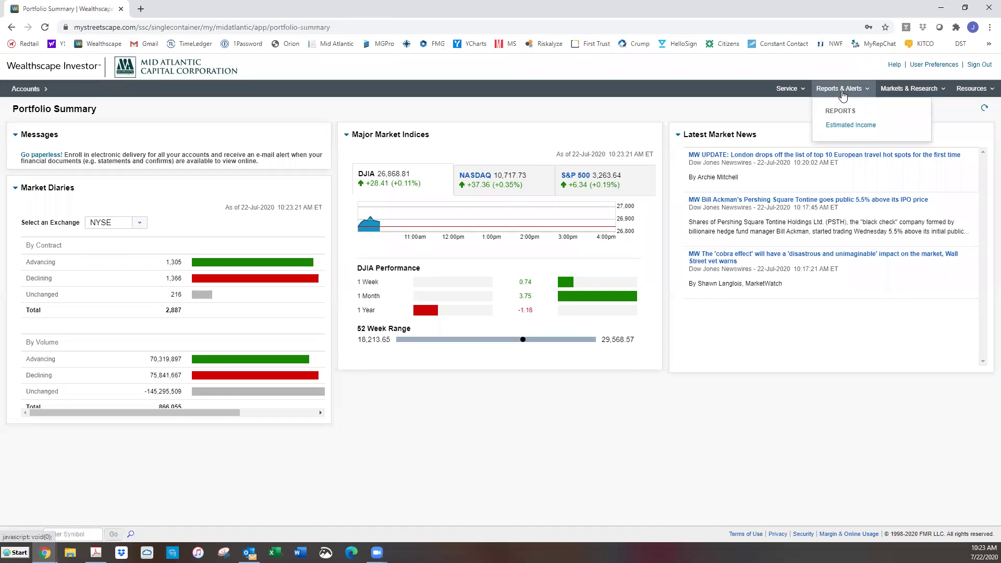
click(903, 92)
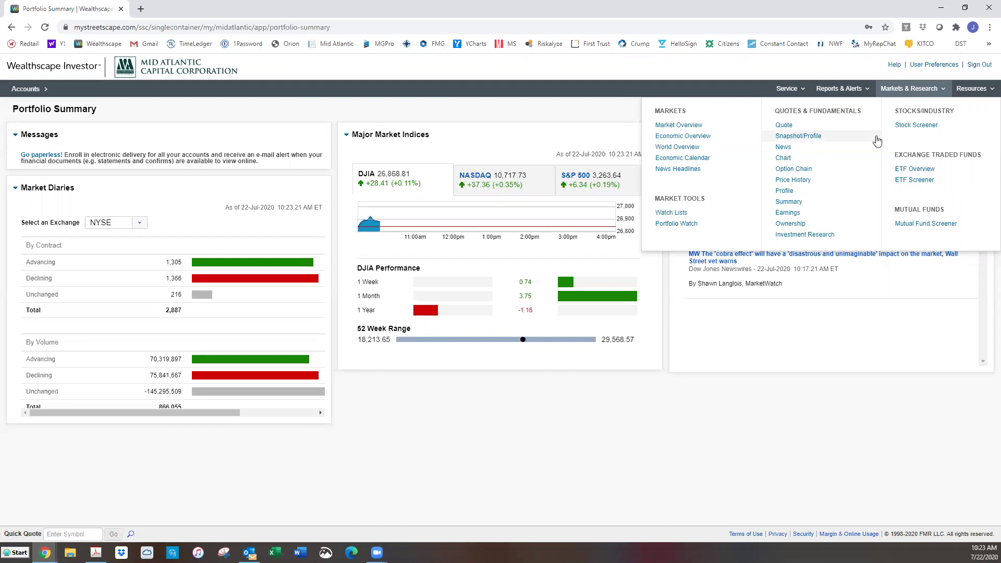
click(692, 128)
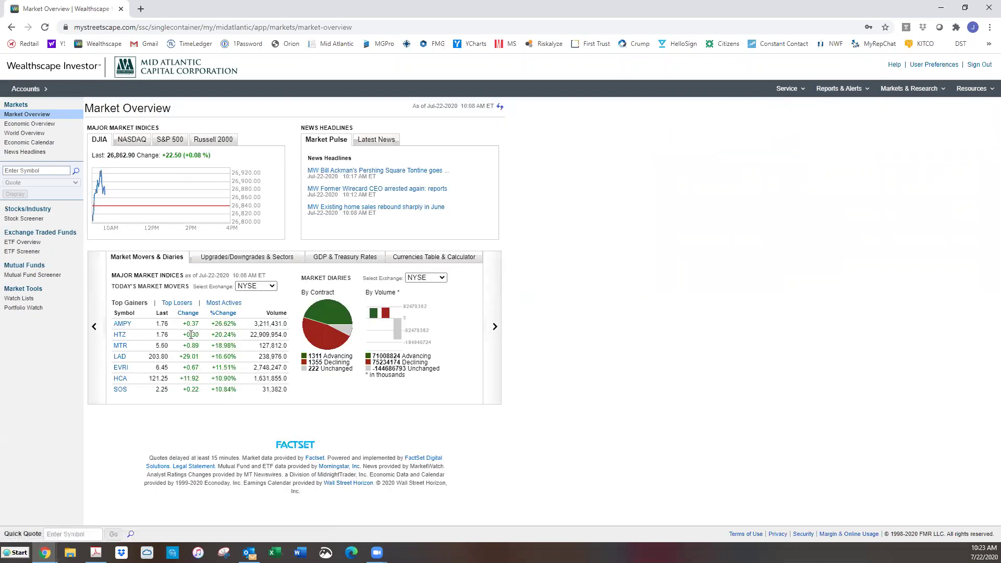
Step: View the S&P 500 index chart and Economic Overview, then open the Quote page without a symbol
click(156, 141)
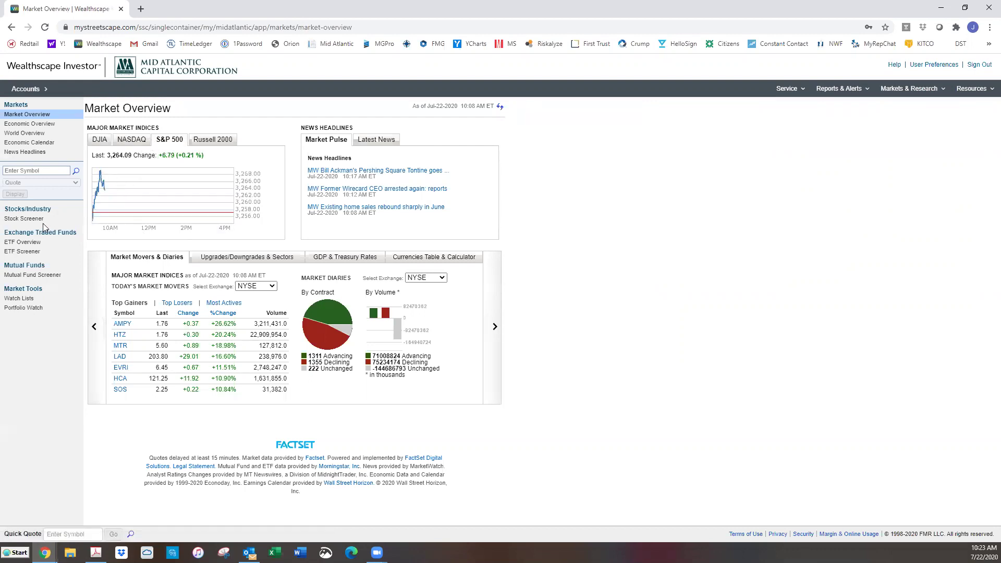
click(24, 123)
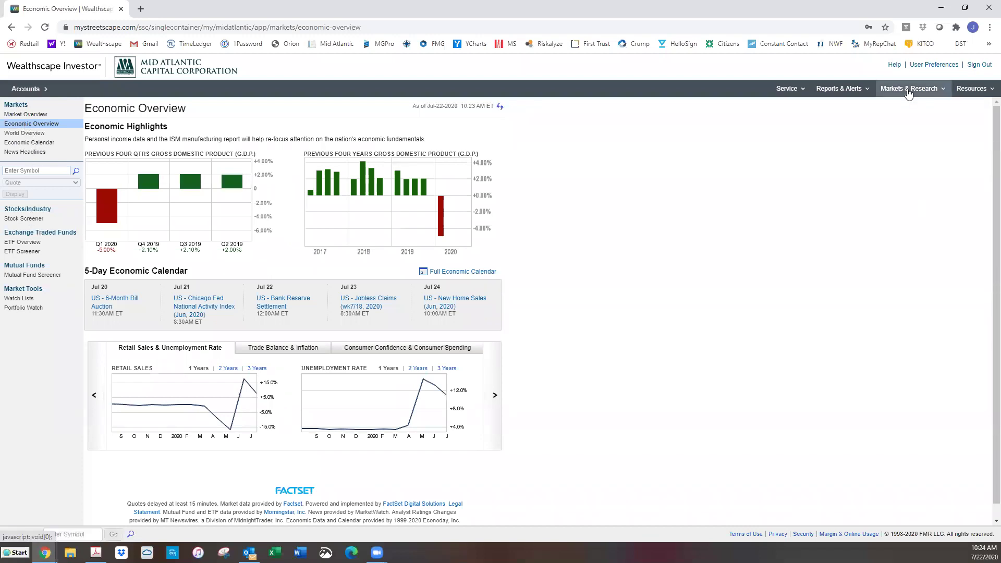
click(909, 90)
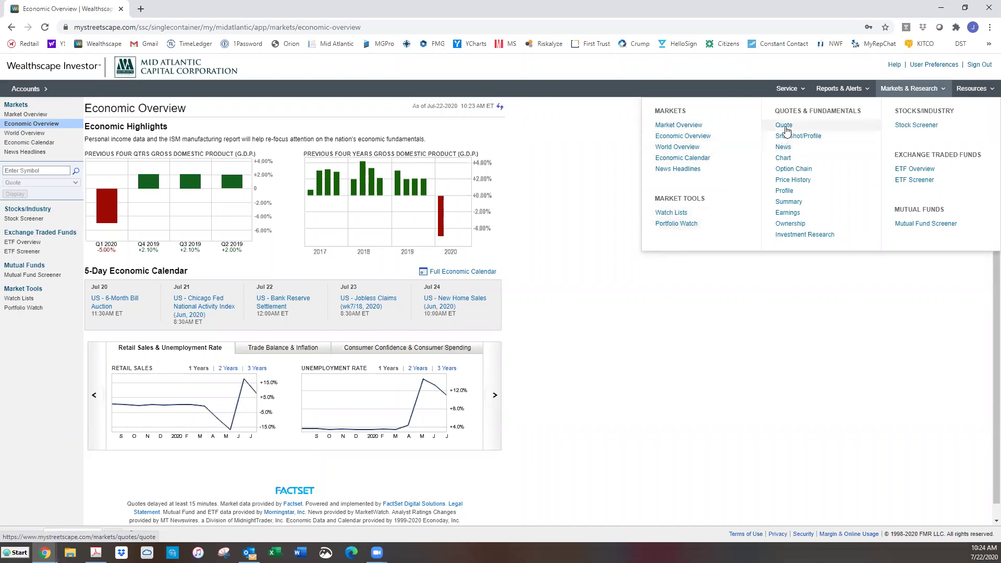
click(784, 127)
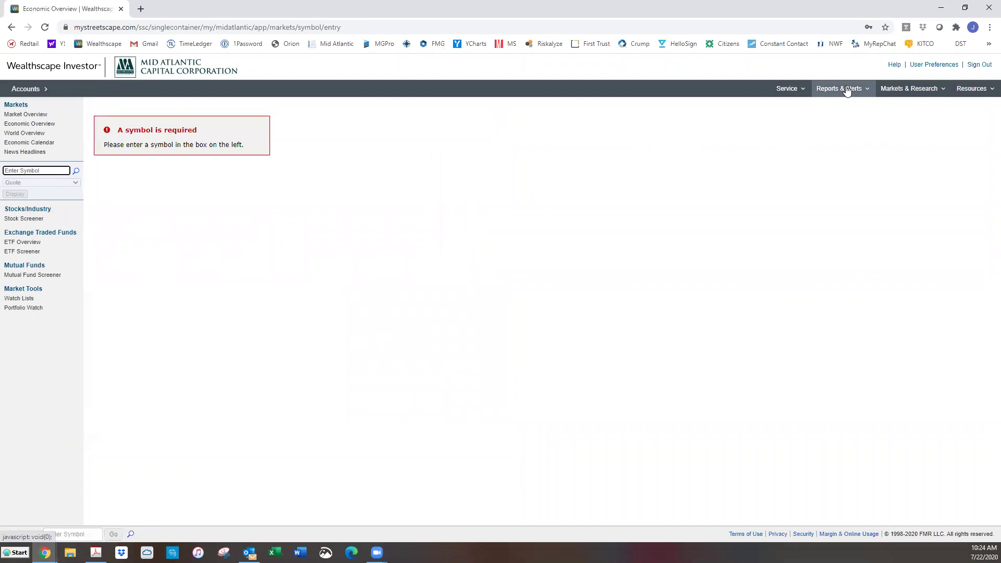
mouse_move(878, 99)
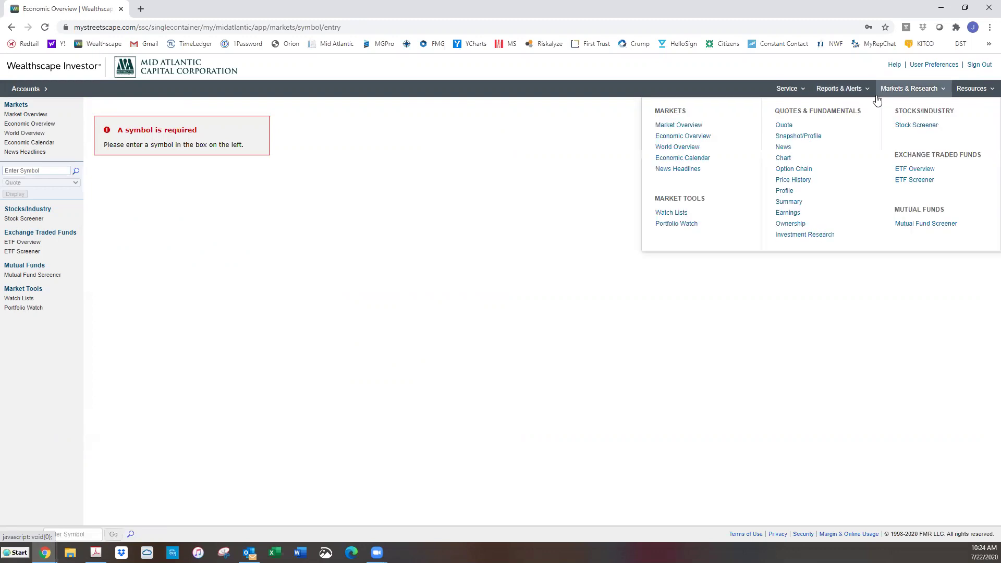
click(796, 148)
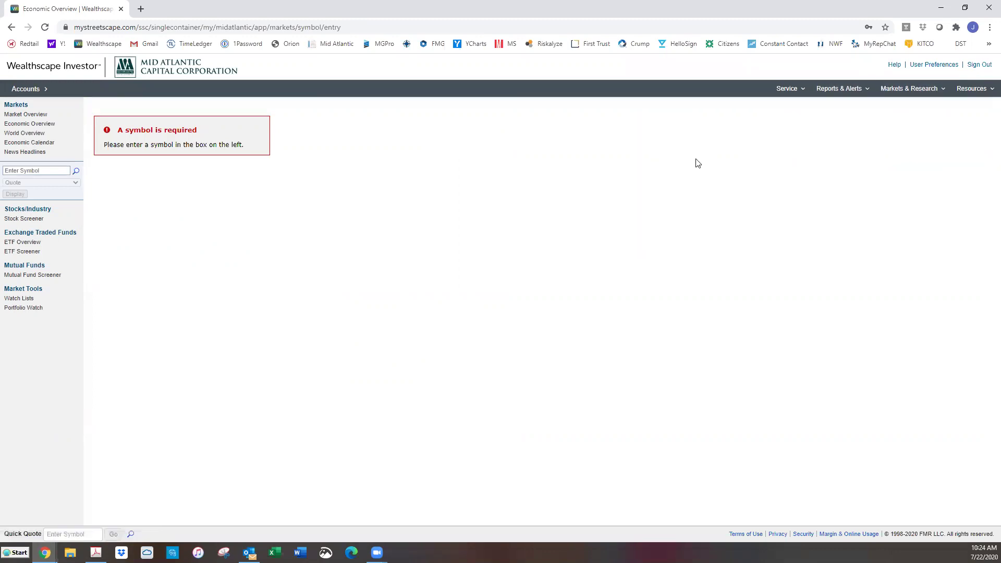
Step: Open News Headlines, then dismiss the Planning Calculators leave-site warning without continuing
click(37, 152)
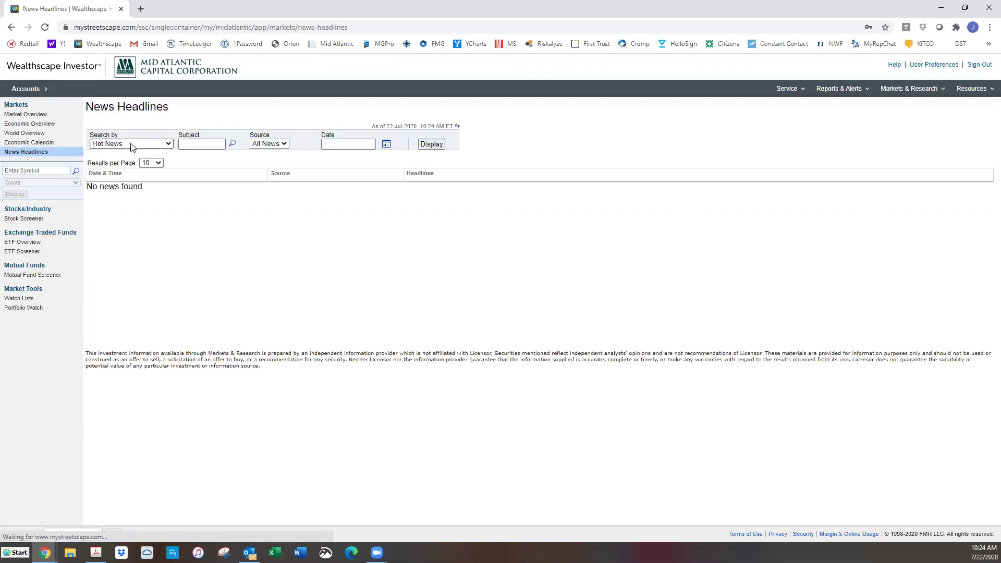
click(901, 96)
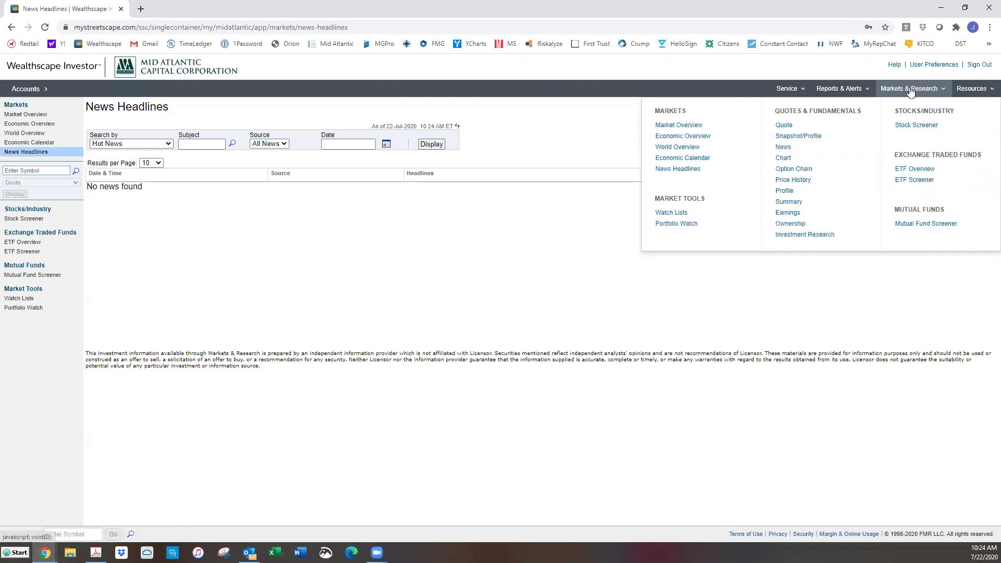
click(966, 91)
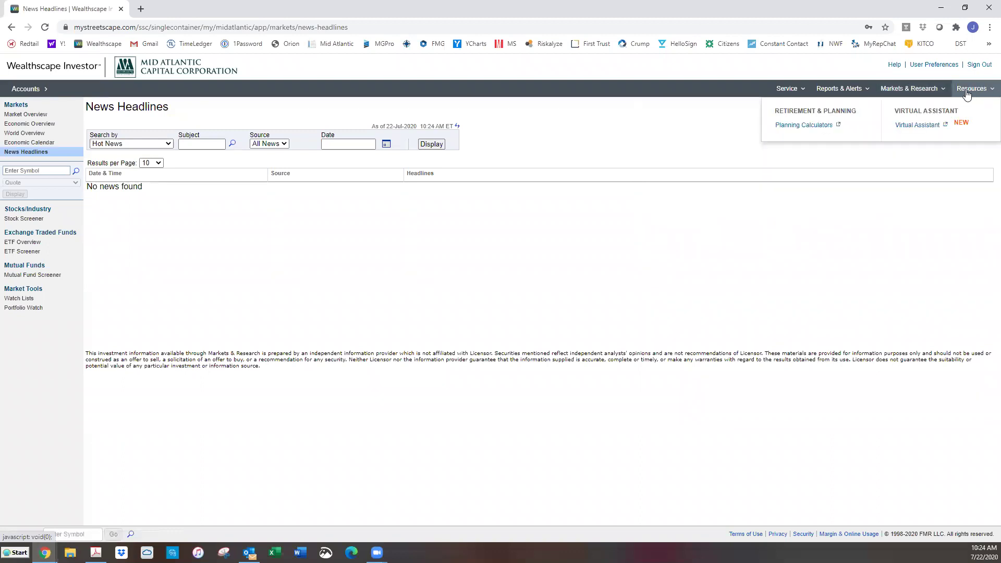
click(831, 128)
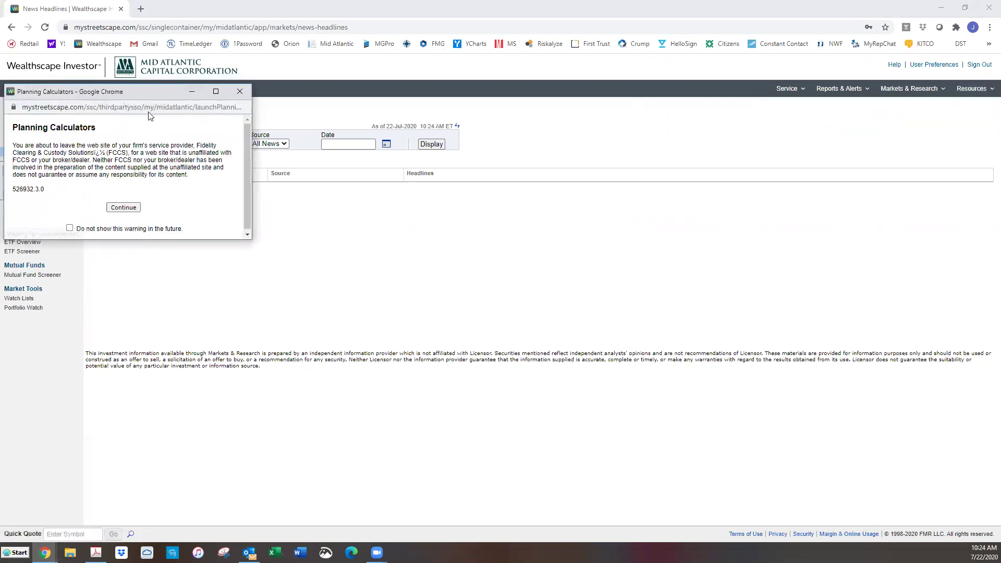
click(240, 93)
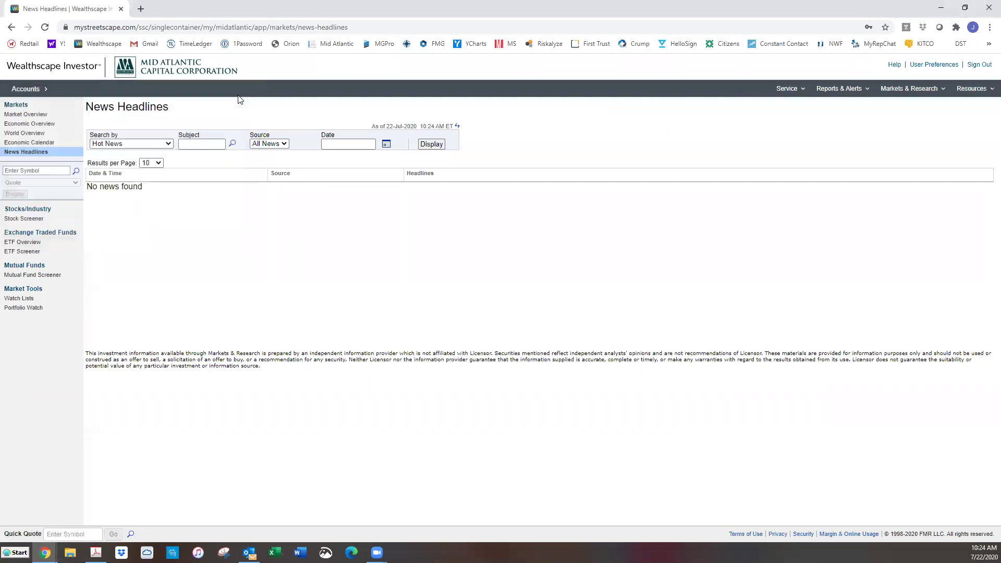
click(941, 67)
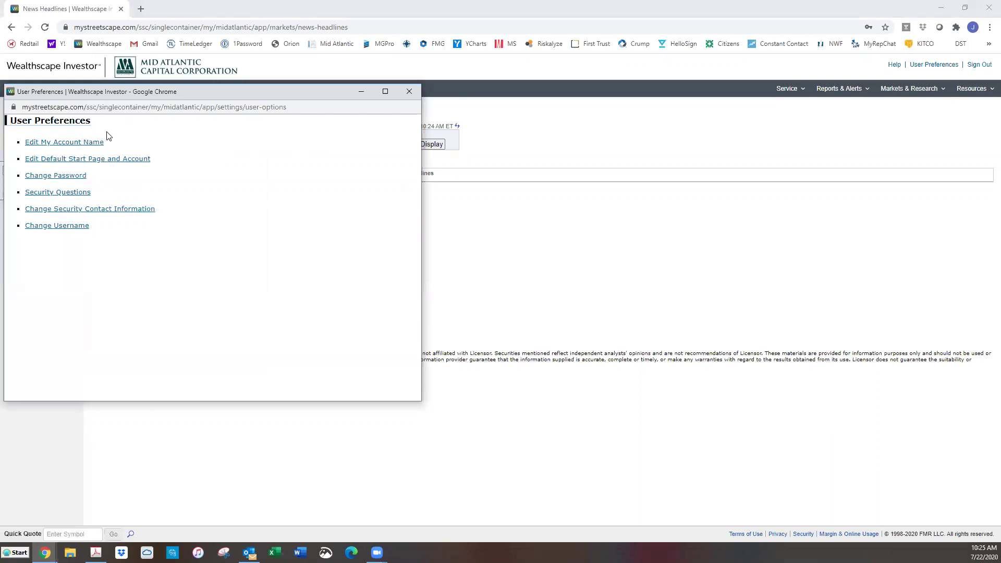
click(95, 144)
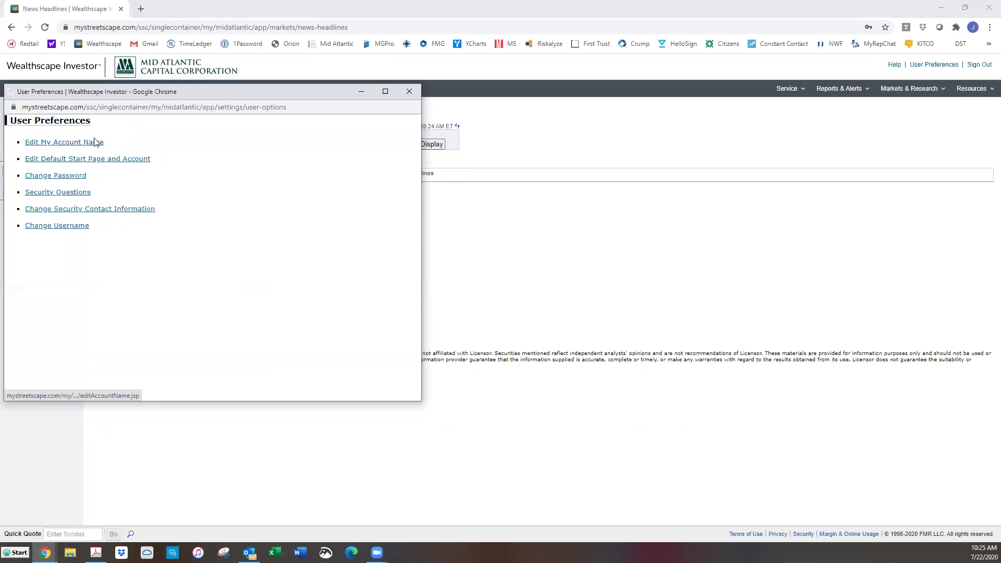
click(240, 192)
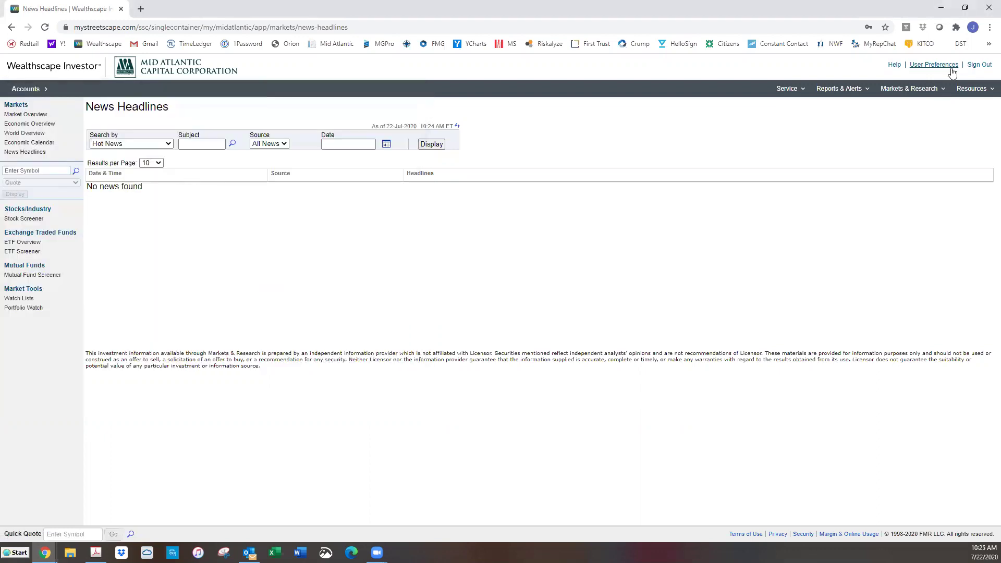
click(936, 65)
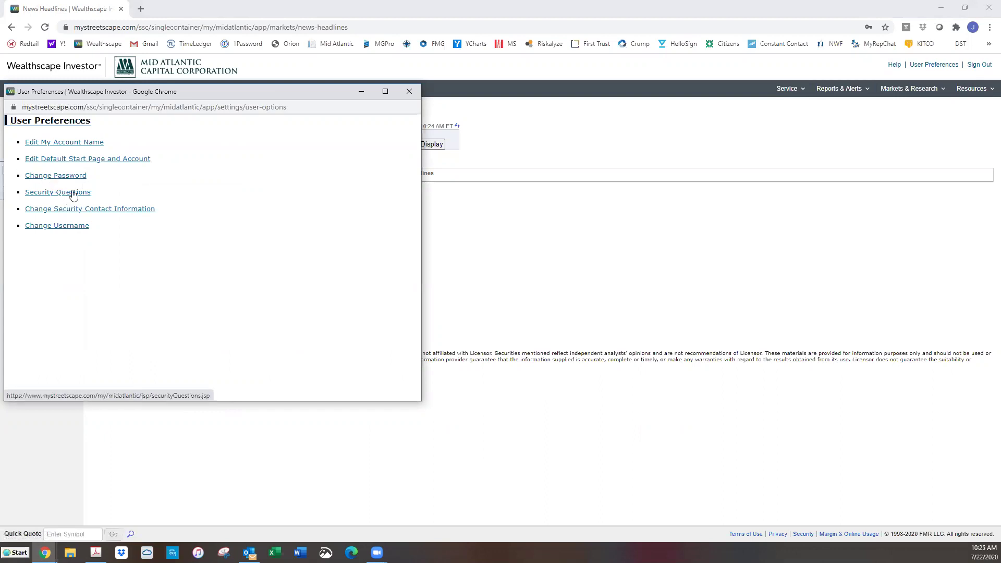
click(74, 226)
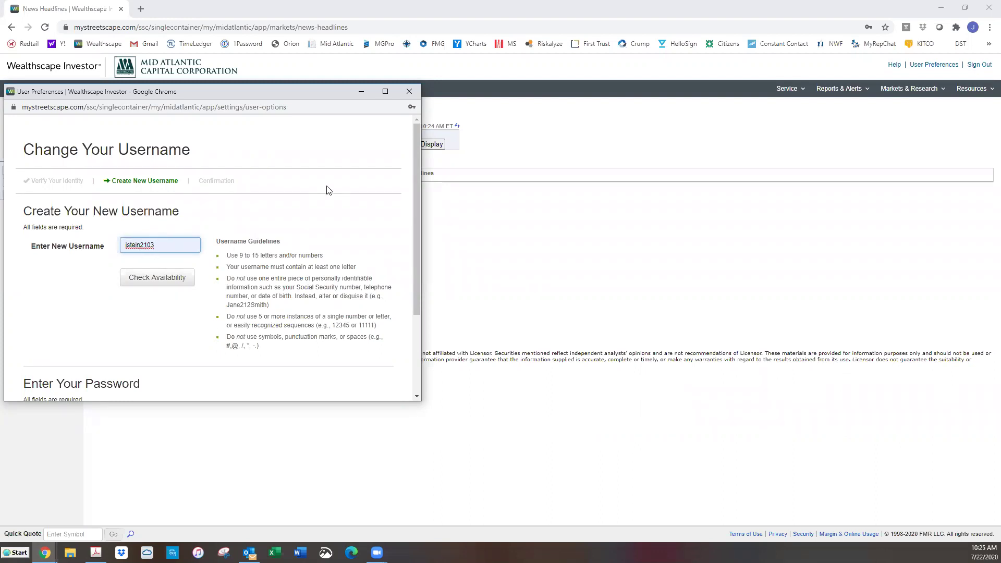
scroll(173, 233, down, 2)
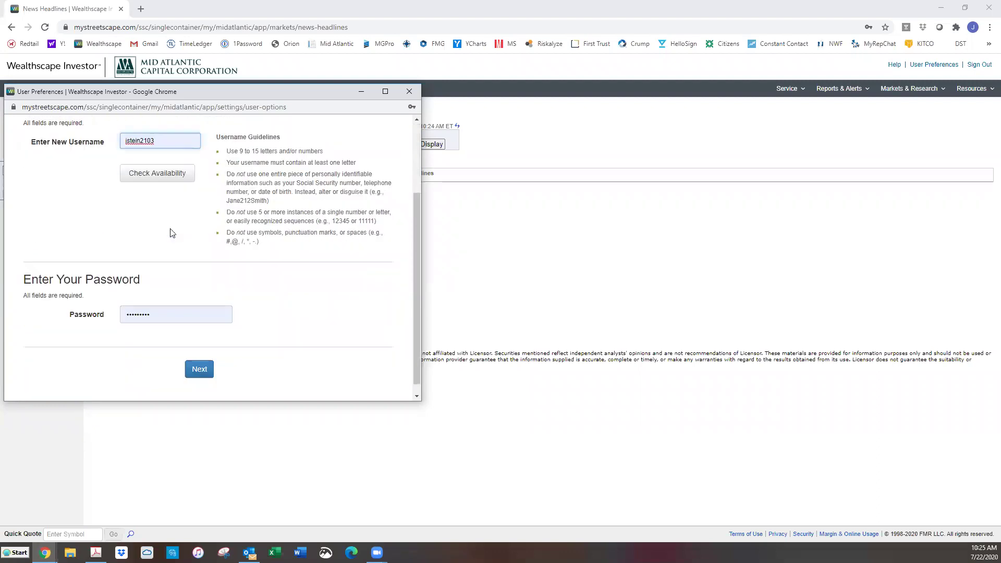
scroll(172, 233, up, 2)
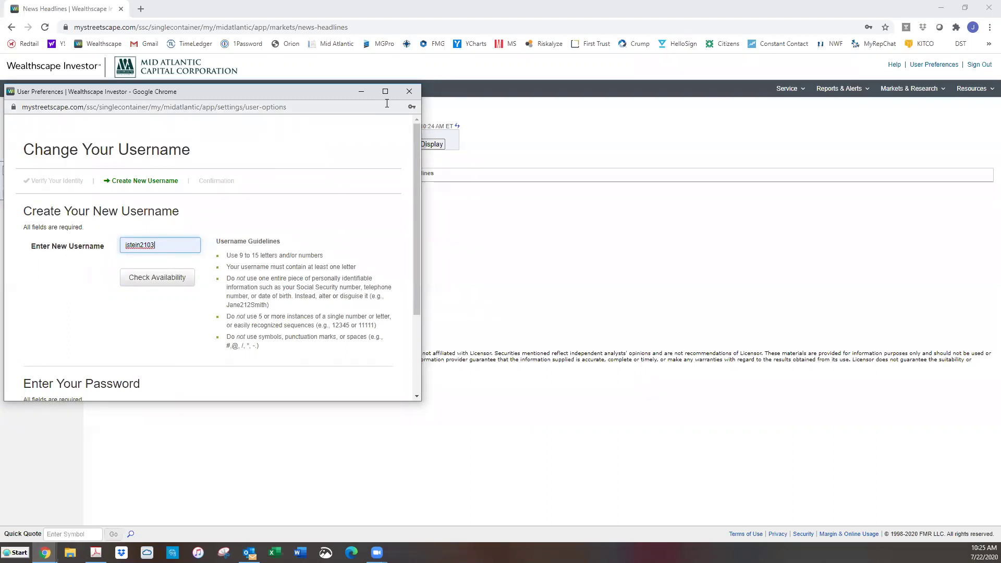
click(410, 94)
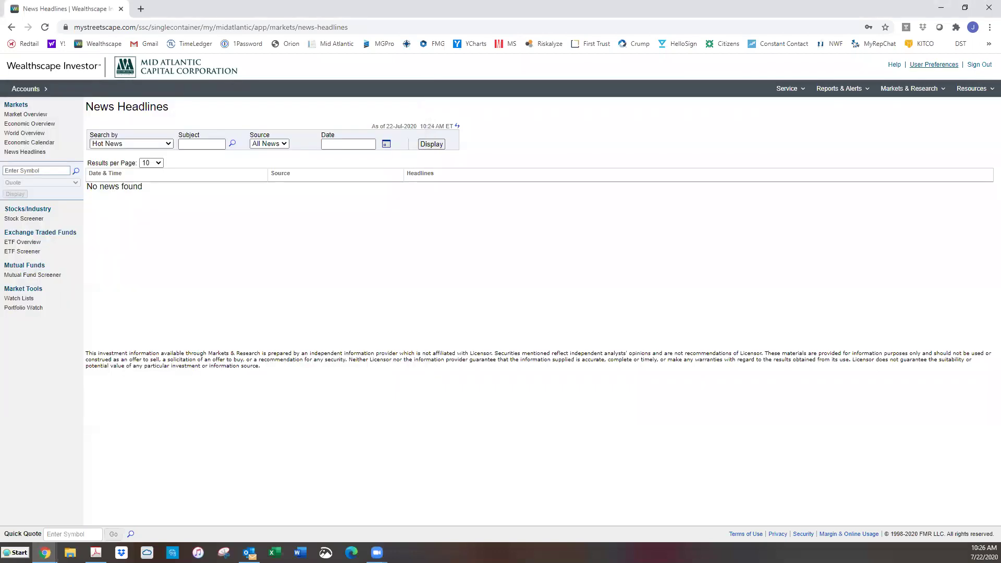
Step: Bring the Wealthscape Investor Guide 02.28.20.pdf window onscreen, maximize it, and scroll to page 9
drag(443, 0, 443, 122)
double_click(443, 123)
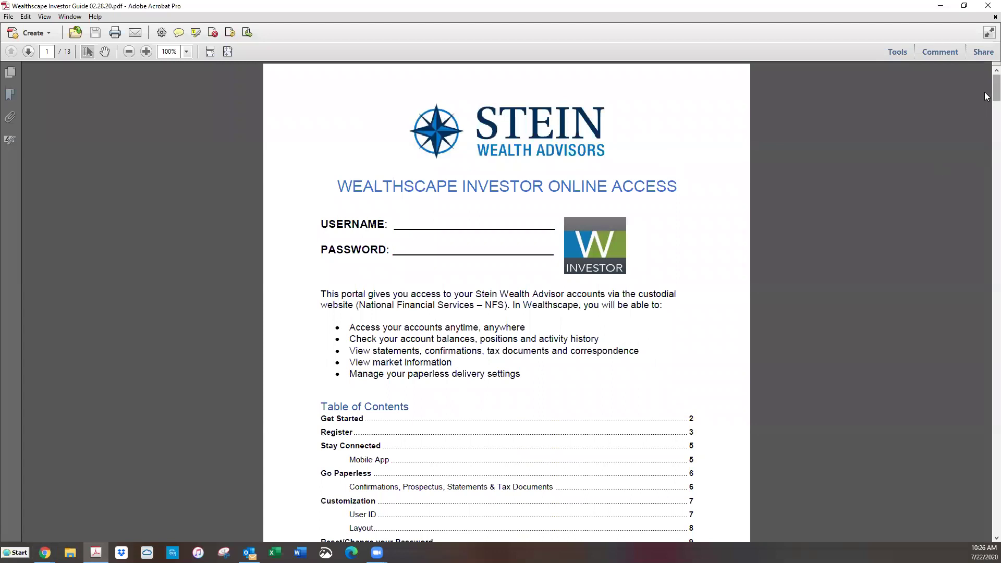
drag(994, 92, 986, 242)
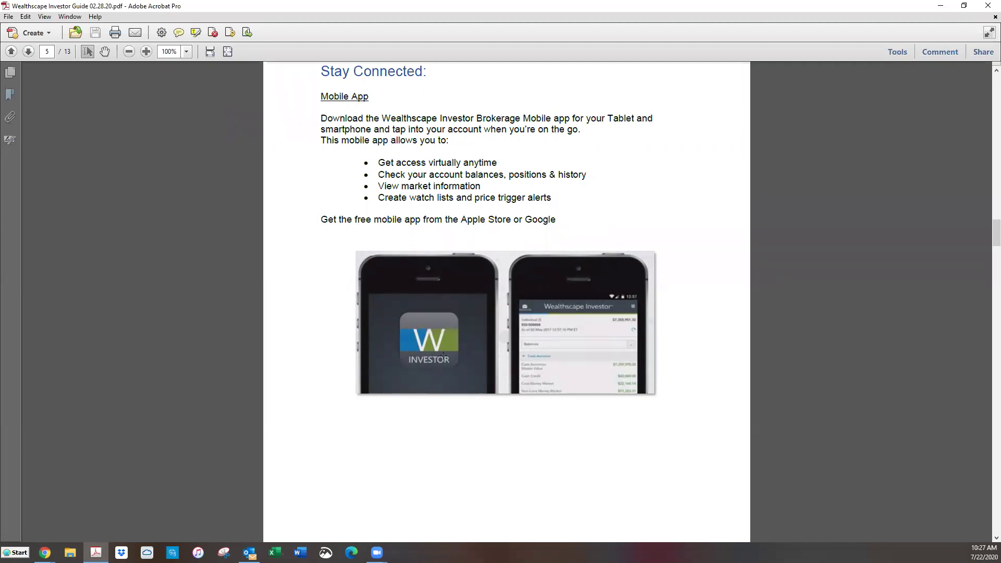
scroll(475, 329, down, 10)
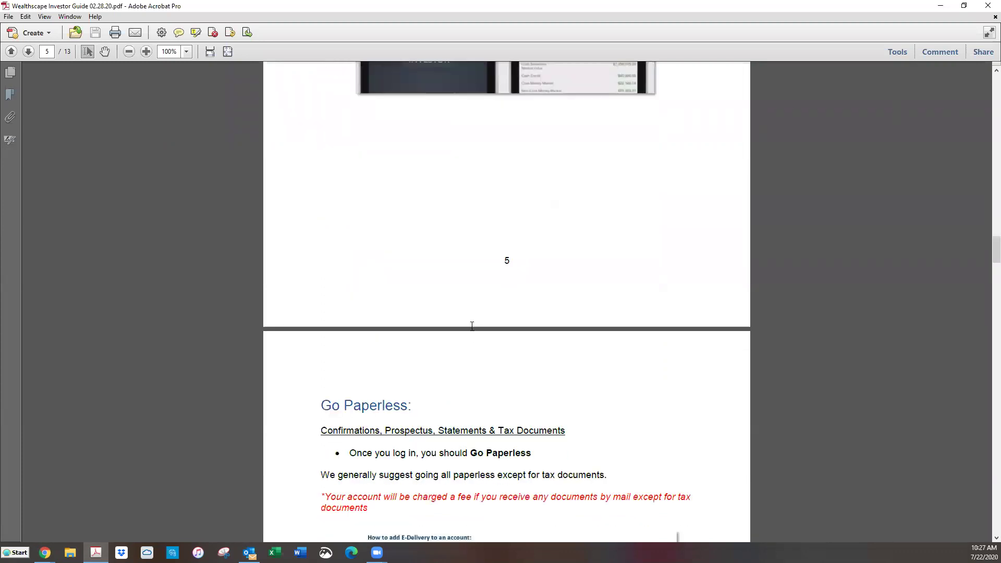